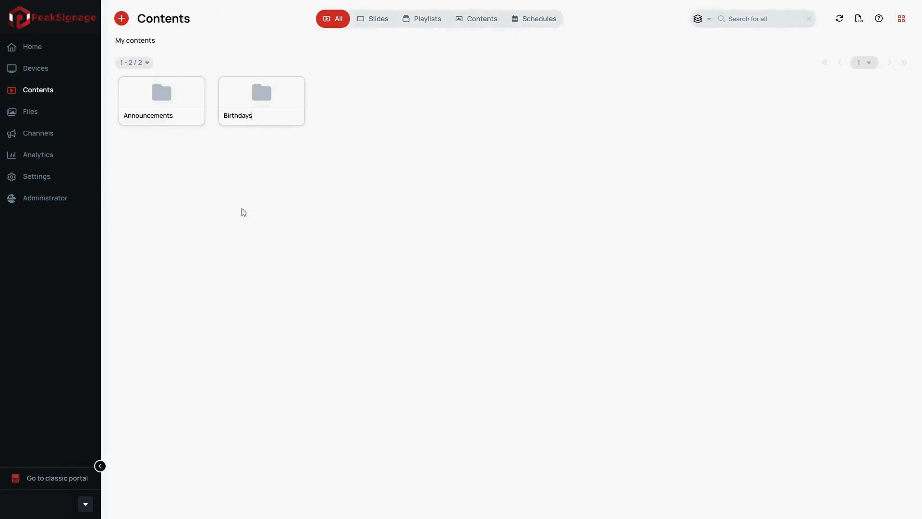
Create content named Announcements from the public Networking Night template, Corporate | Announcements
{"action": "left_click", "coordinate": [122, 19]}
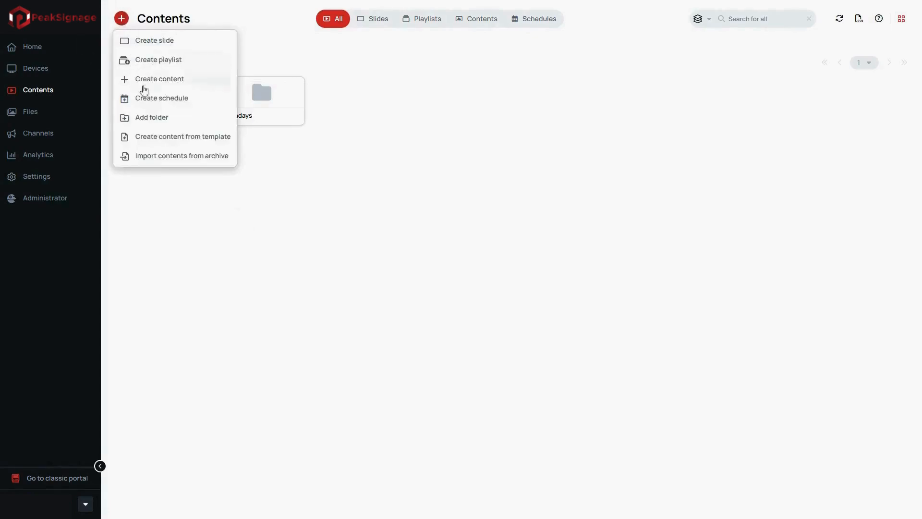
{"action": "left_click", "coordinate": [158, 138]}
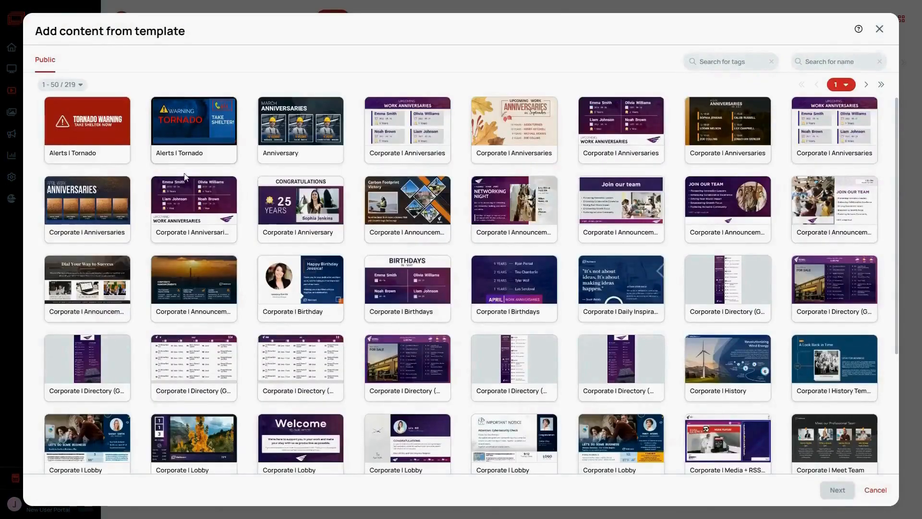
{"action": "left_click", "coordinate": [479, 218]}
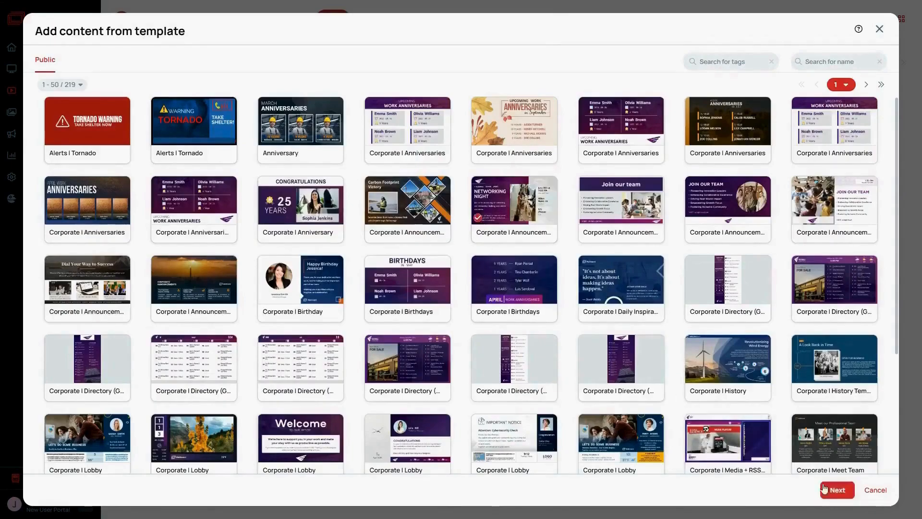
{"action": "left_click", "coordinate": [837, 490]}
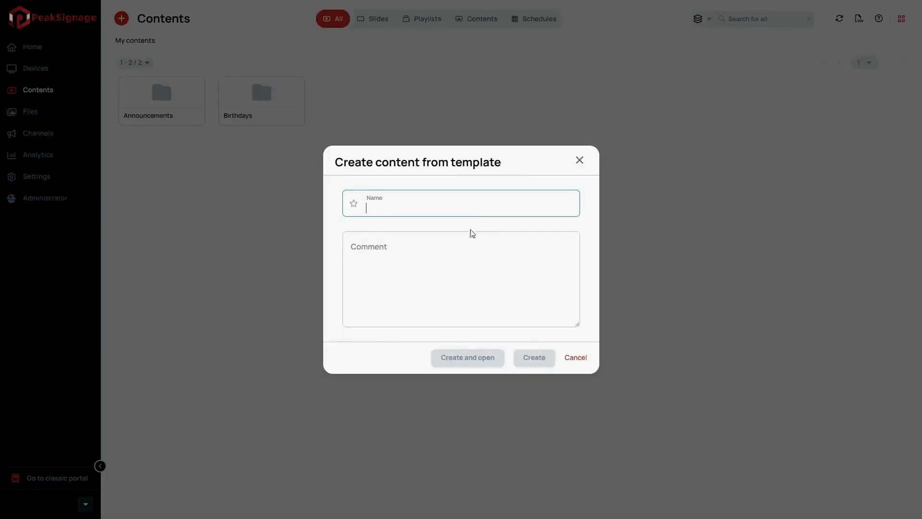
{"action": "left_click", "coordinate": [470, 207]}
{"action": "type", "text": "Announcemen"}
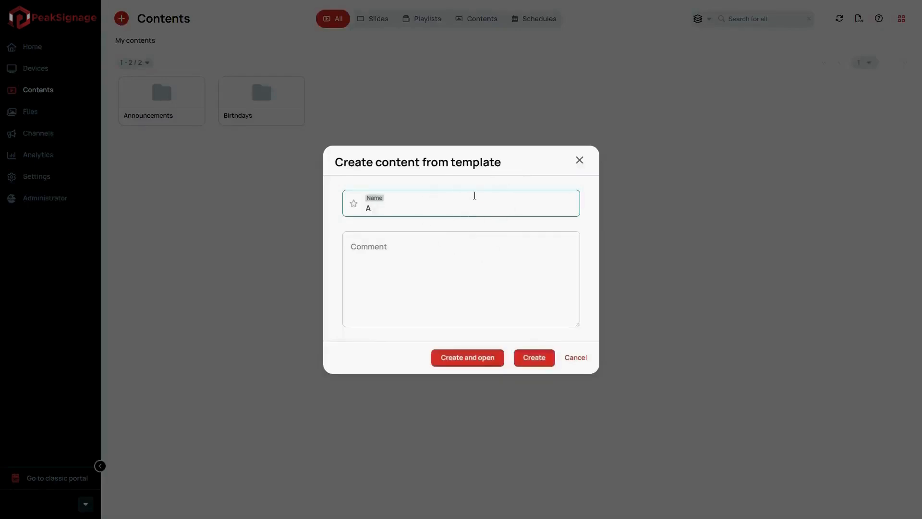
{"action": "type", "text": "ts"}
{"action": "left_click", "coordinate": [534, 358]}
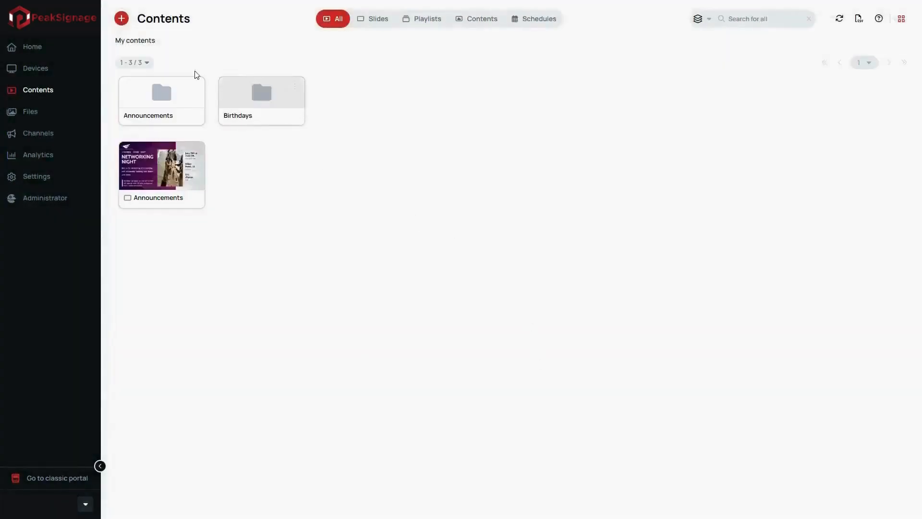
Create content named Welcome from the purple Corporate | Lobby template headed "Welcome"
{"action": "left_click", "coordinate": [126, 22]}
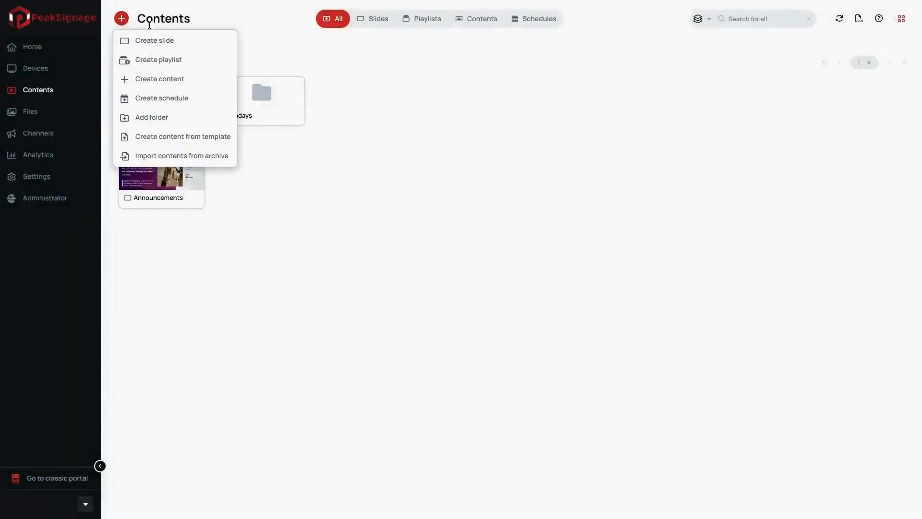
{"action": "left_click", "coordinate": [186, 138]}
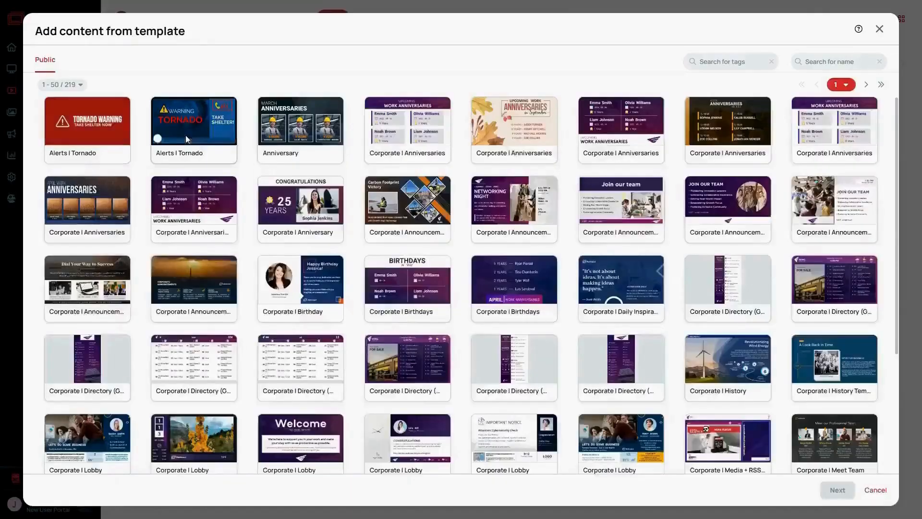
{"action": "scroll", "coordinate": [286, 385], "scroll_direction": "down", "scroll_amount": 1}
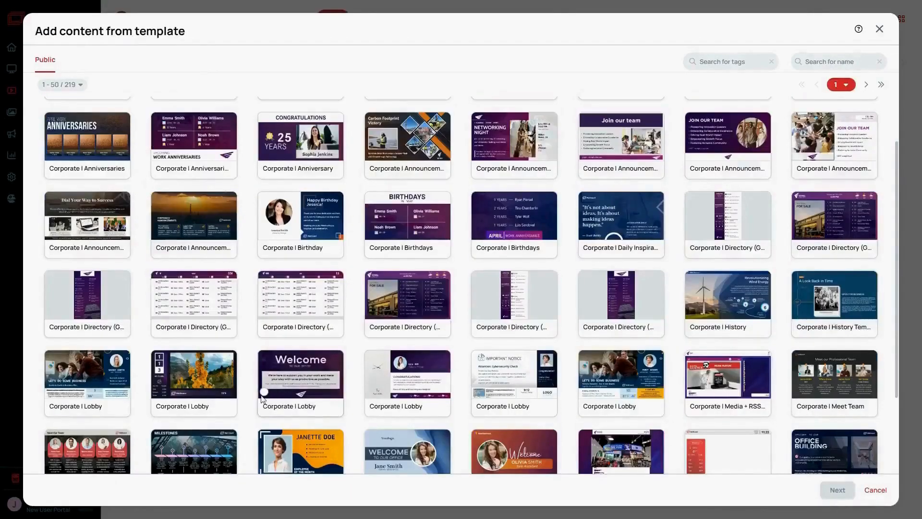
{"action": "left_click", "coordinate": [265, 403]}
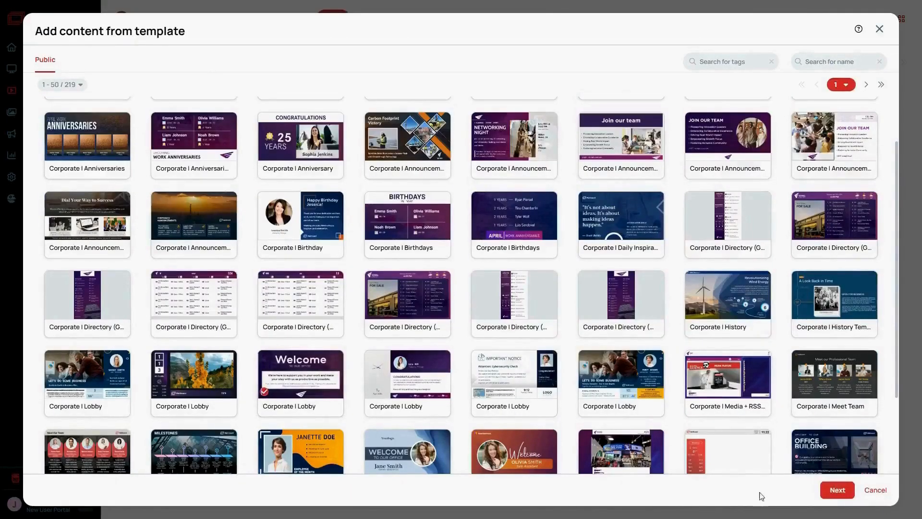
{"action": "left_click", "coordinate": [835, 491]}
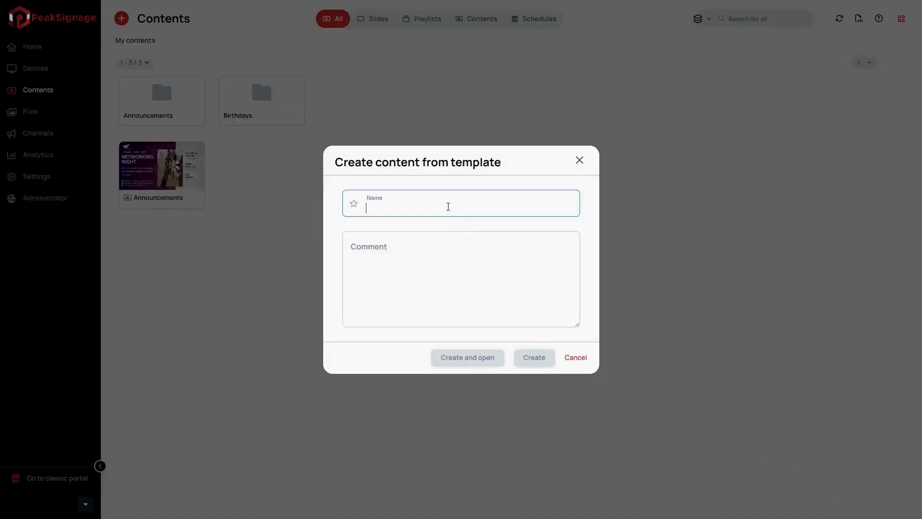
{"action": "type", "text": "Welcome"}
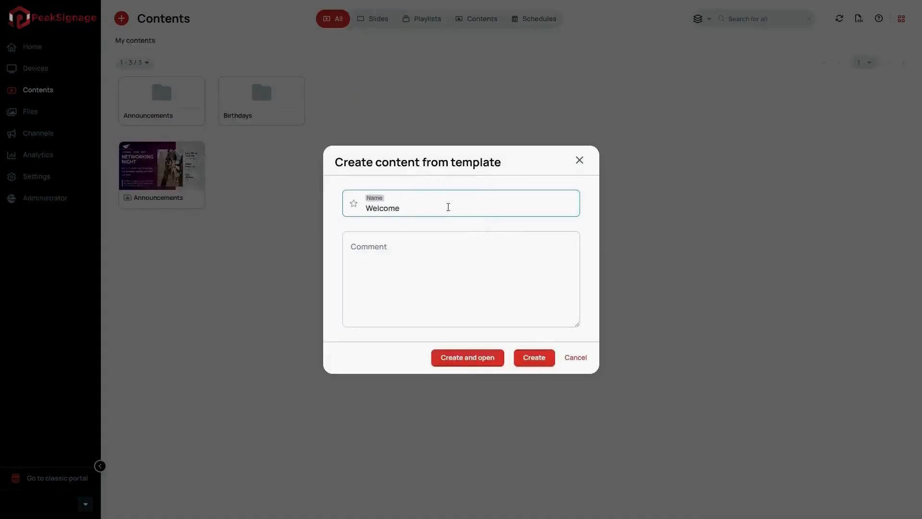
{"action": "left_click", "coordinate": [532, 359]}
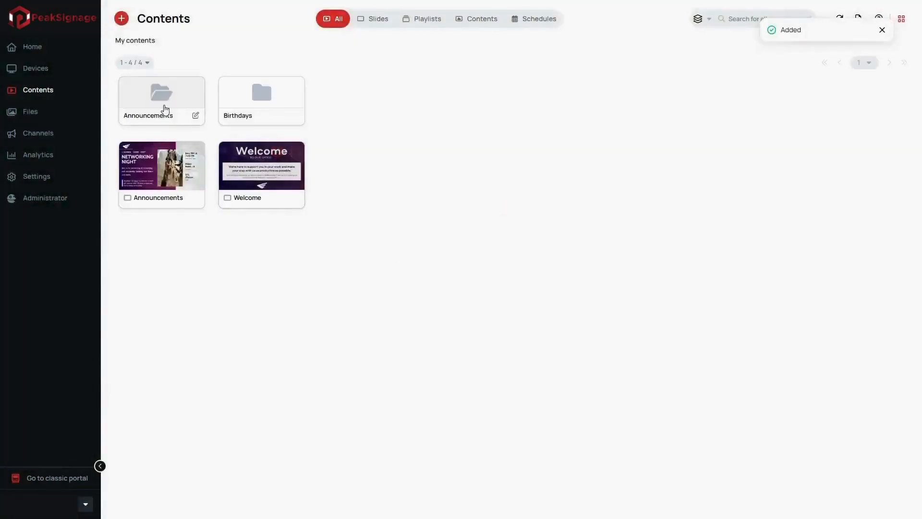
Search the templates for "weather" and create content named Weather Forecast from the Dallas Weather | Forecast template
{"action": "left_click", "coordinate": [123, 22]}
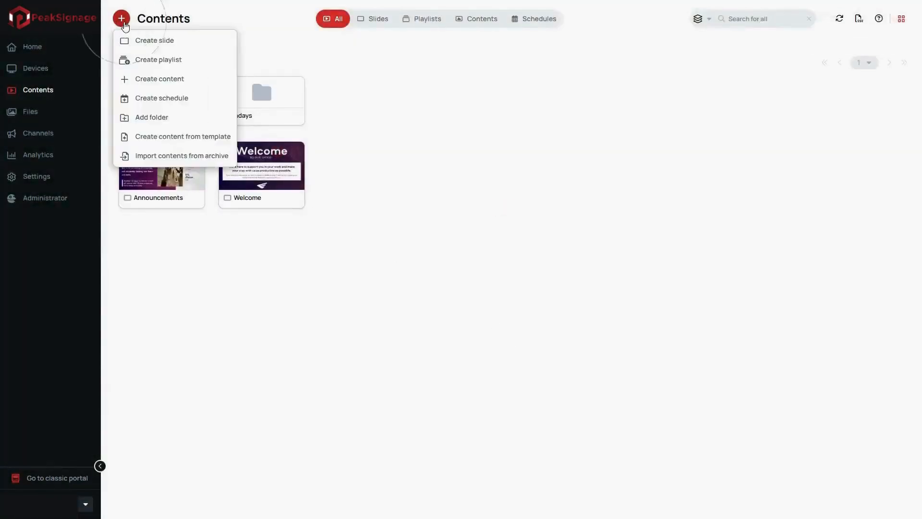
{"action": "left_click", "coordinate": [172, 136]}
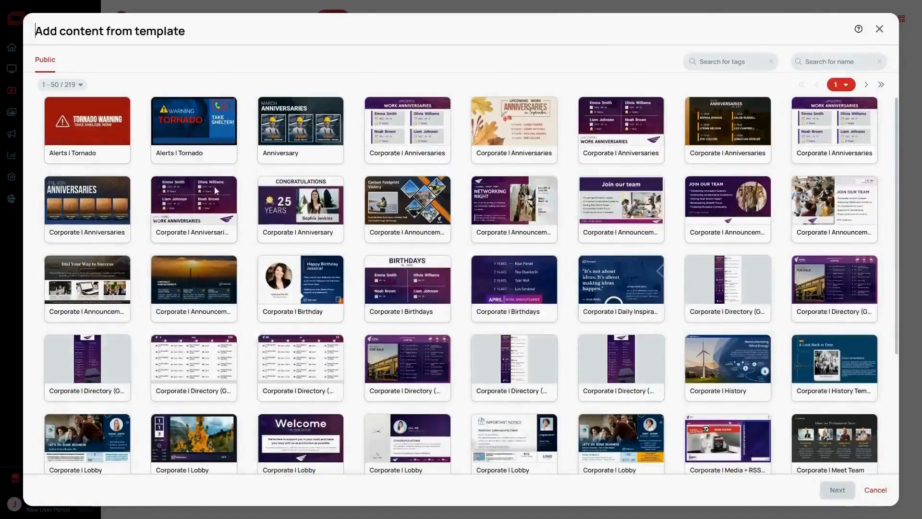
{"action": "left_click", "coordinate": [827, 62]}
{"action": "type", "text": "weather"}
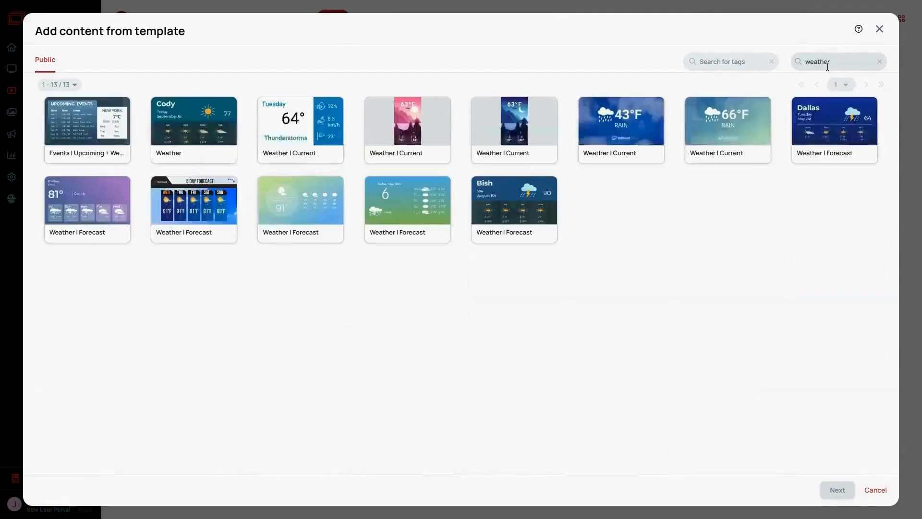
{"action": "left_click", "coordinate": [797, 139]}
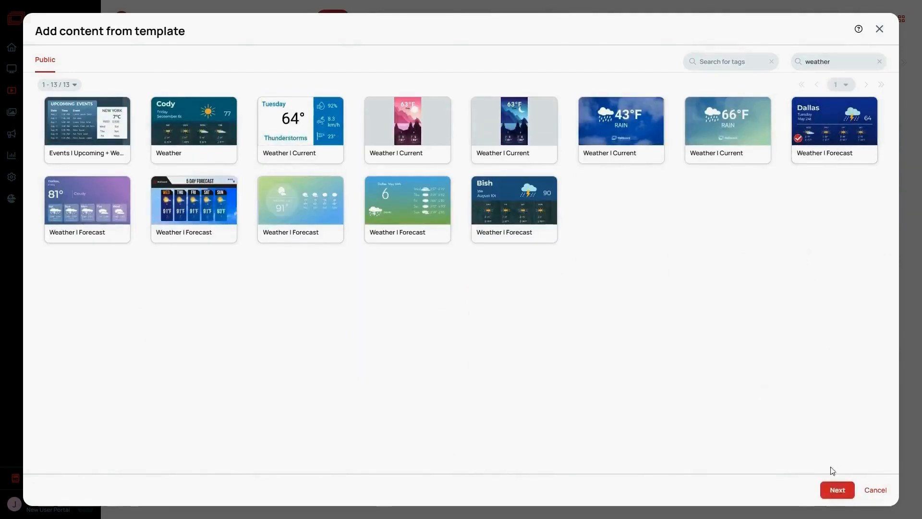
{"action": "left_click", "coordinate": [831, 491]}
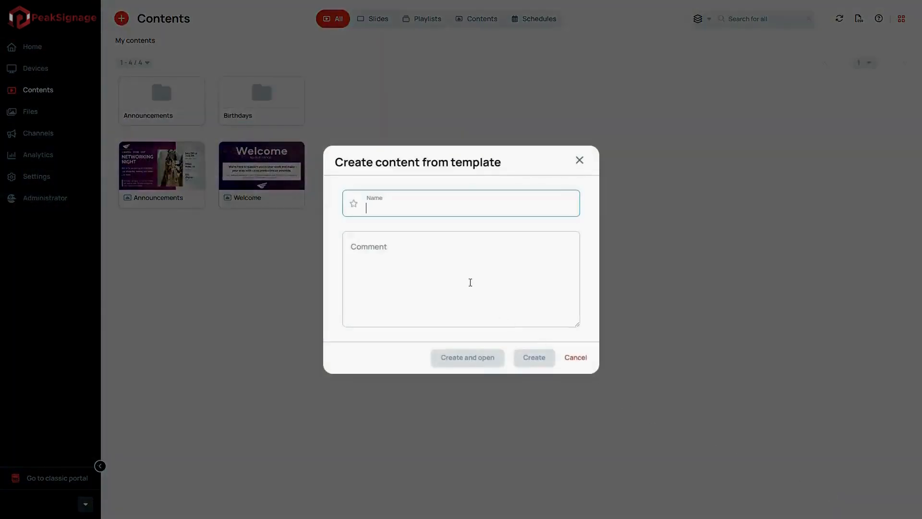
{"action": "left_click", "coordinate": [411, 214]}
{"action": "type", "text": "Weather Forecast"}
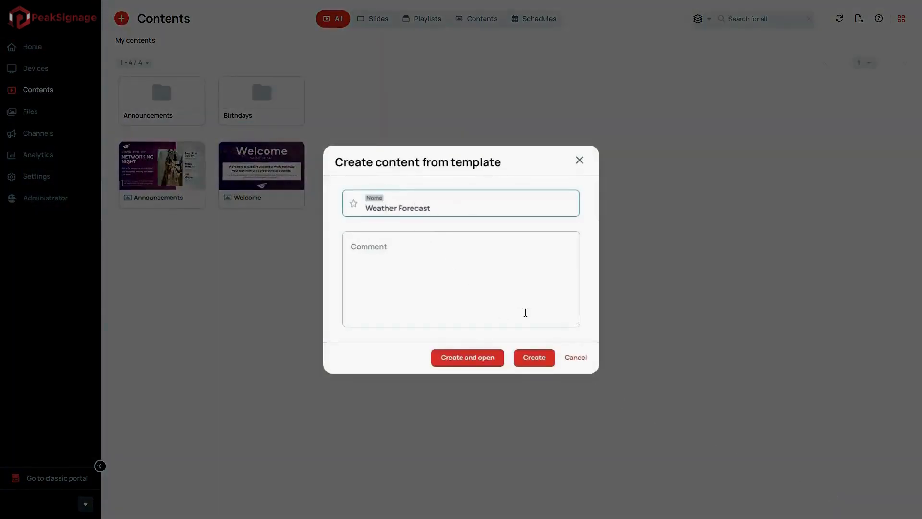
{"action": "left_click", "coordinate": [550, 357]}
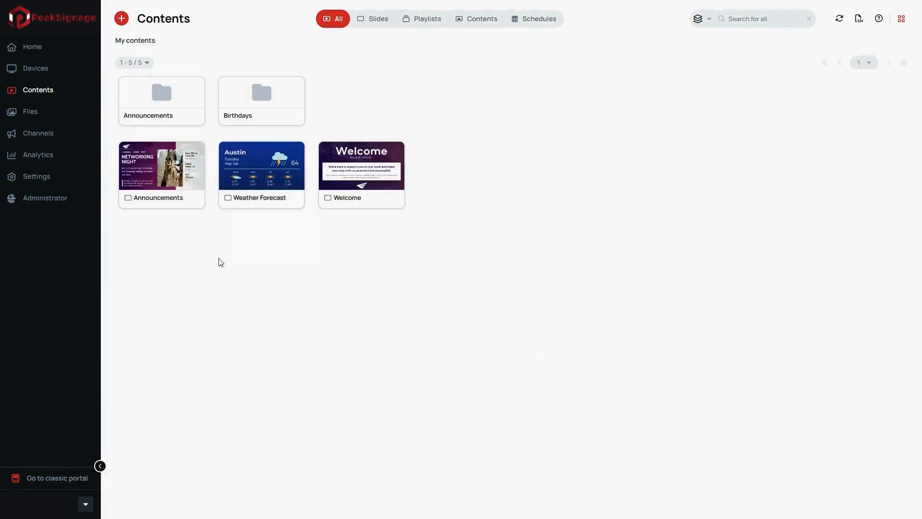
Open the Announcements slide in the designer and turn off the gradient on the left overlay's fill
{"action": "mouse_move", "coordinate": [151, 175]}
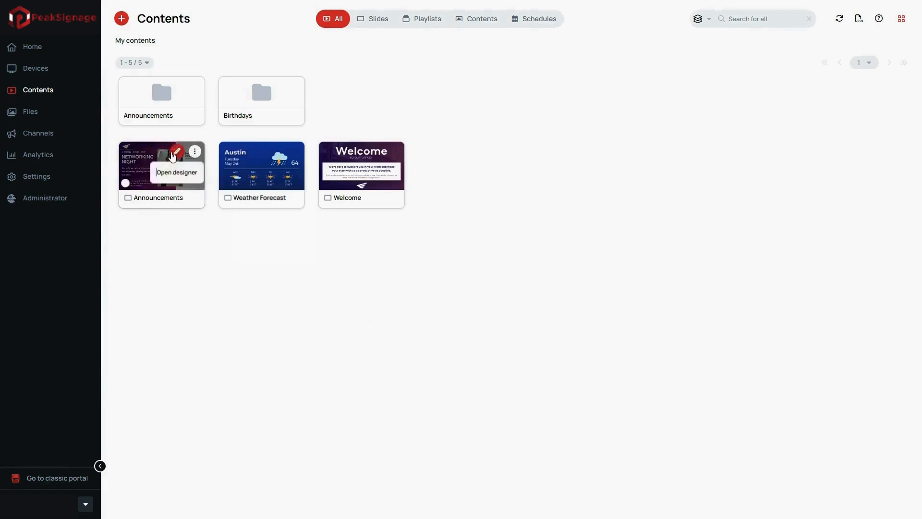
{"action": "left_click", "coordinate": [177, 151]}
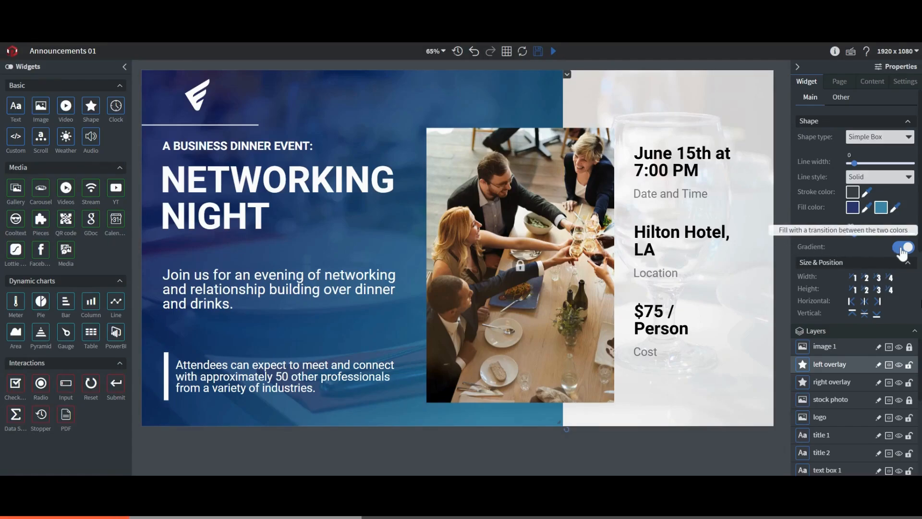
{"action": "left_click", "coordinate": [903, 248]}
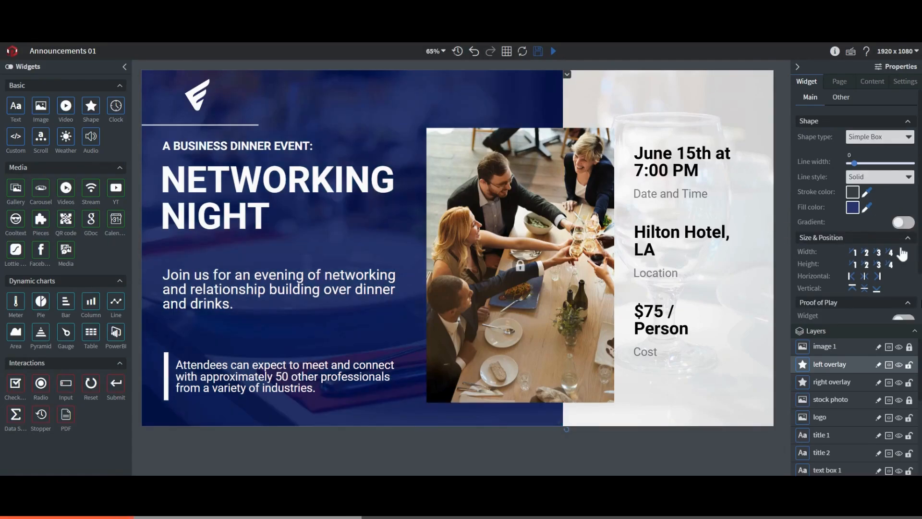
Make the left overlay's fill fully opaque and enter #002000 as its hex color
{"action": "left_click", "coordinate": [853, 208]}
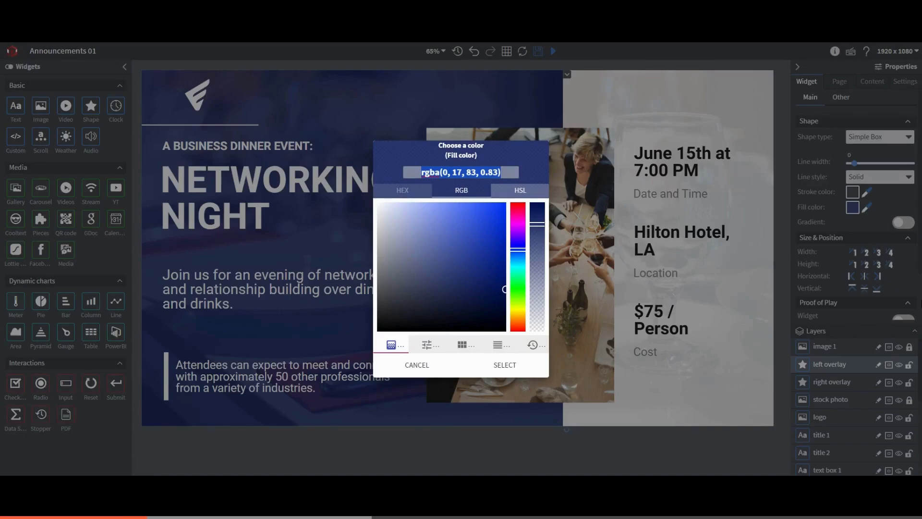
{"action": "left_click_drag", "start_coordinate": [537, 224], "coordinate": [537, 226]}
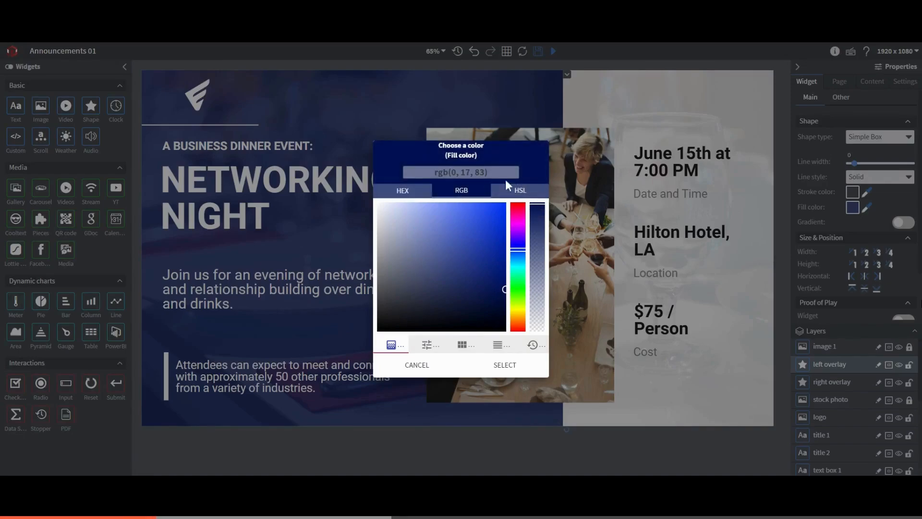
{"action": "left_click", "coordinate": [405, 194]}
{"action": "left_click", "coordinate": [461, 172]}
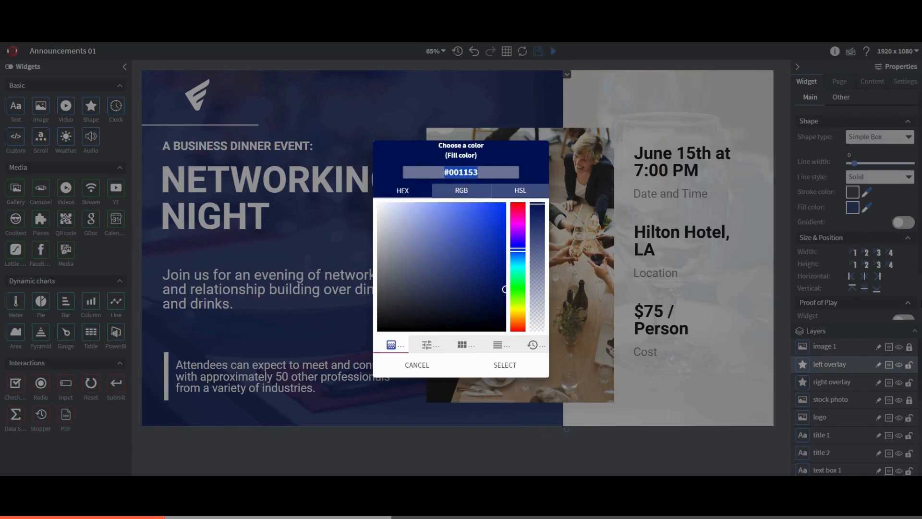
{"action": "key", "text": "BackSpace"}
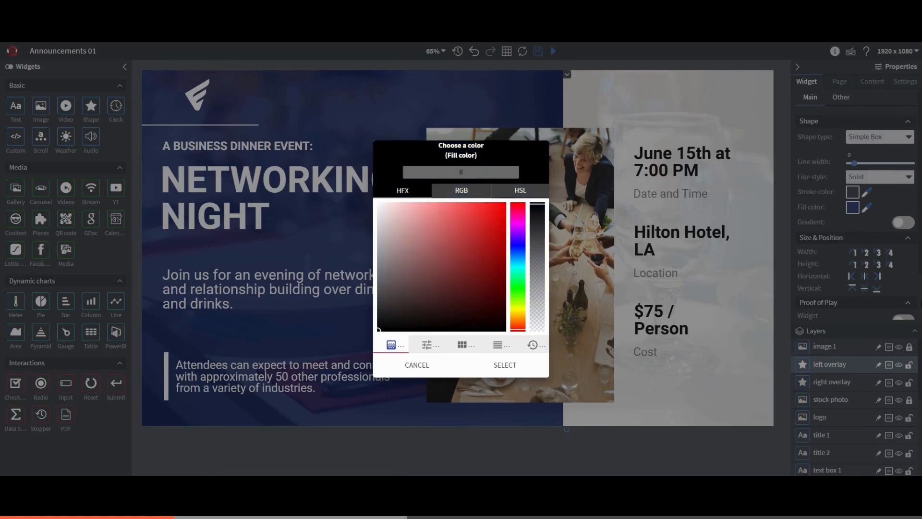
{"action": "type", "text": "#0020"}
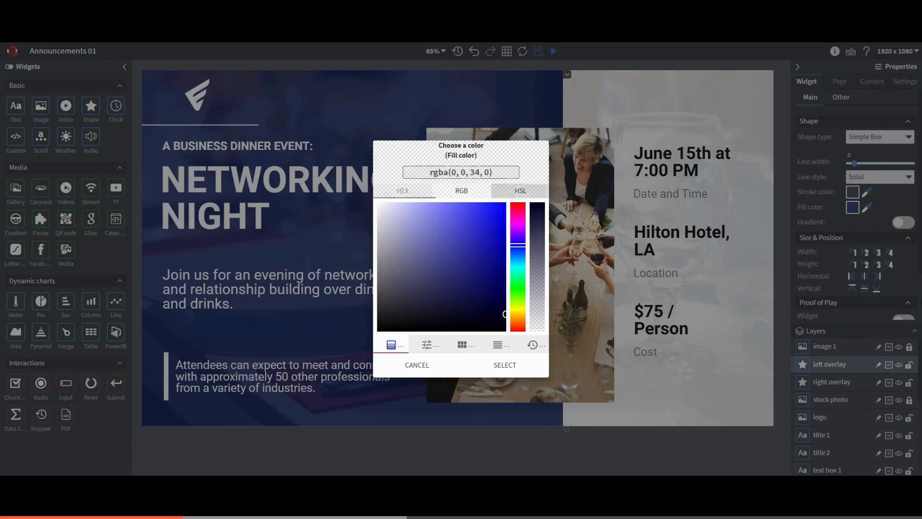
{"action": "key", "text": "ctrl+a"}
{"action": "key", "text": "BackSpace"}
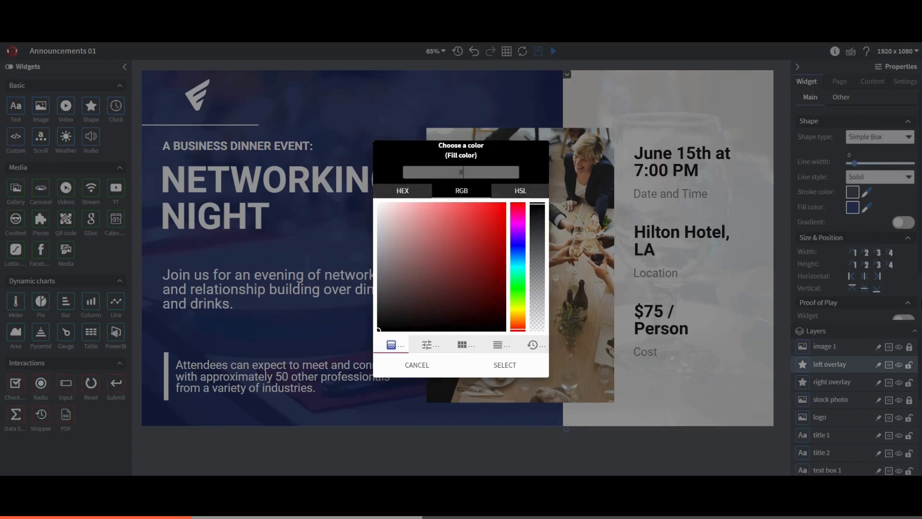
{"action": "type", "text": "#002000"}
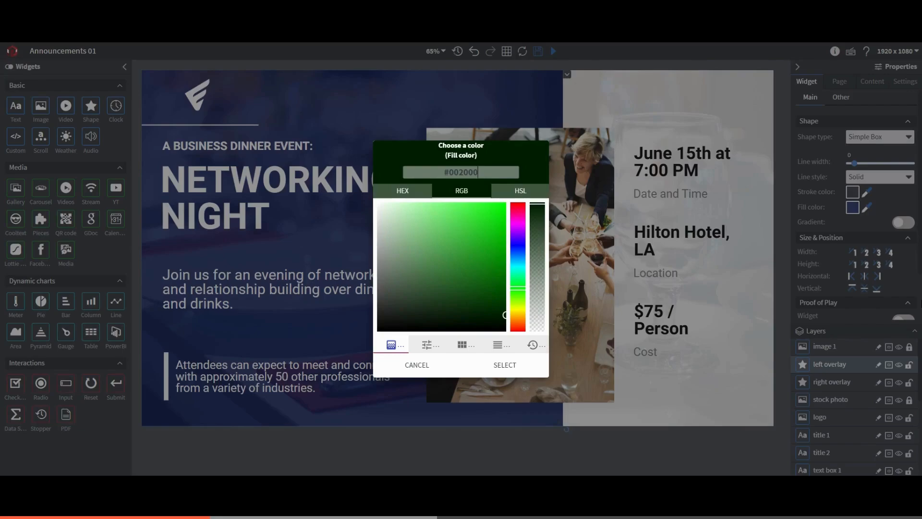
Darken the left overlay's fill to rgba(0, 10, 0, 0.97) and apply the color
{"action": "left_click_drag", "start_coordinate": [505, 314], "coordinate": [501, 326]}
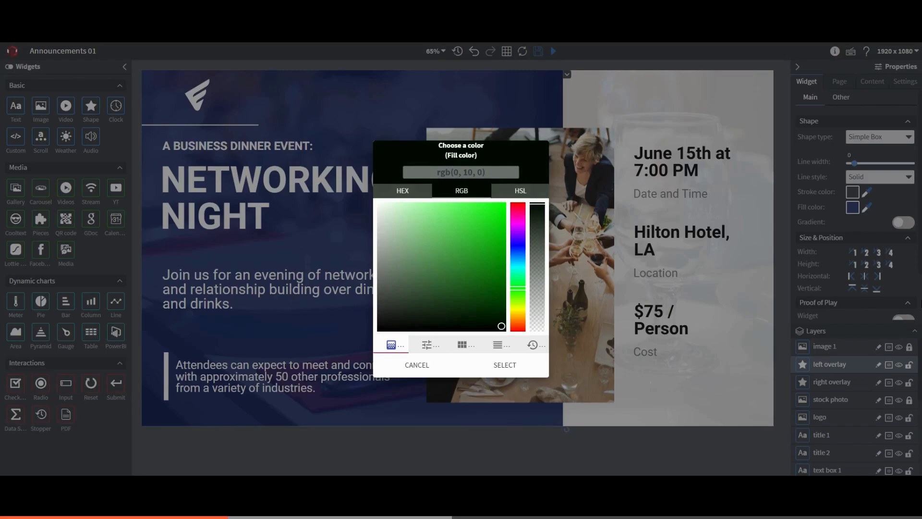
{"action": "left_click_drag", "start_coordinate": [537, 203], "coordinate": [537, 205]}
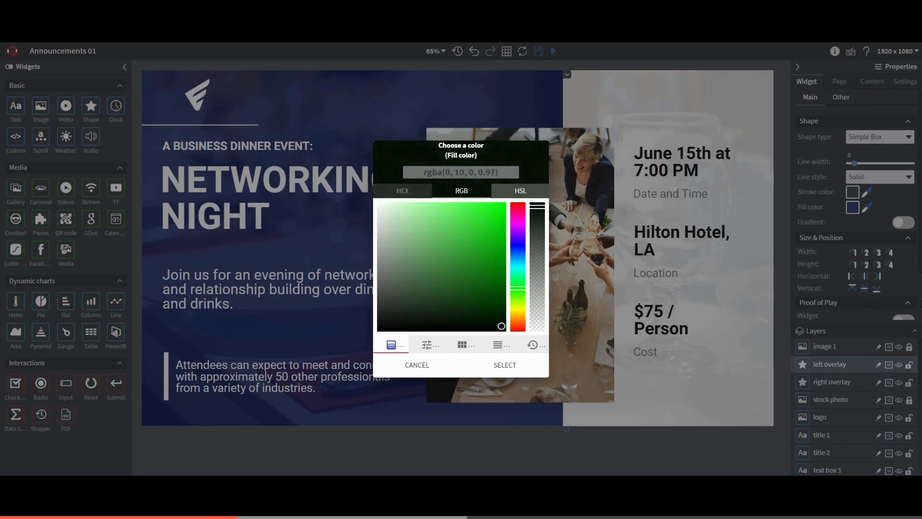
{"action": "left_click", "coordinate": [511, 369]}
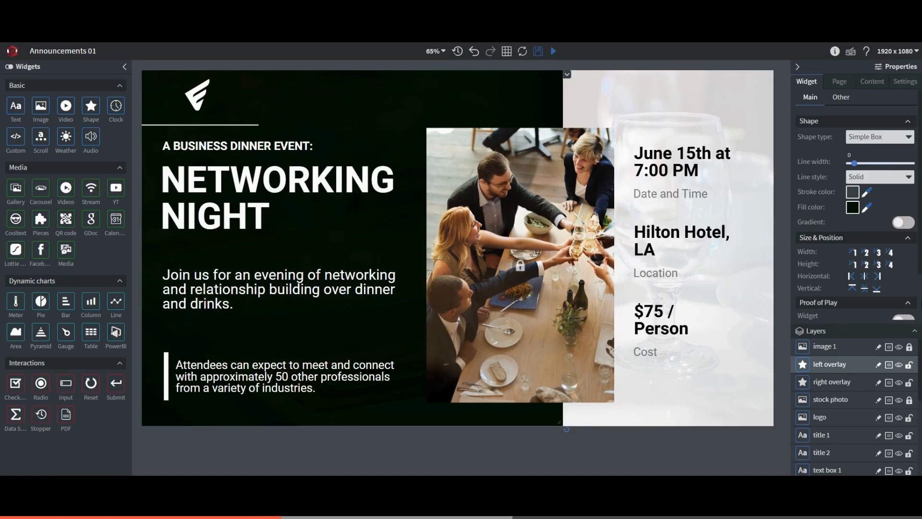
Open the Corporate folder in the image chooser for the image 1 background layer's source
{"action": "left_click", "coordinate": [845, 346]}
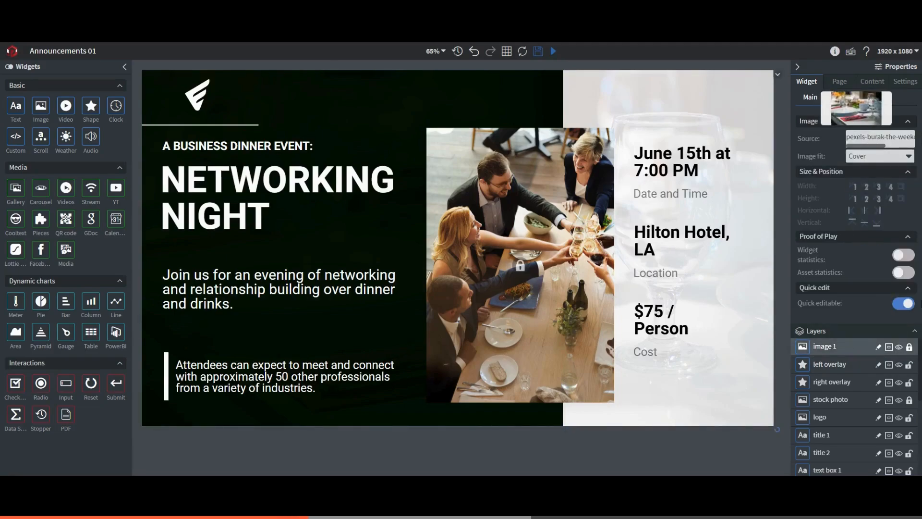
{"action": "left_click", "coordinate": [871, 138]}
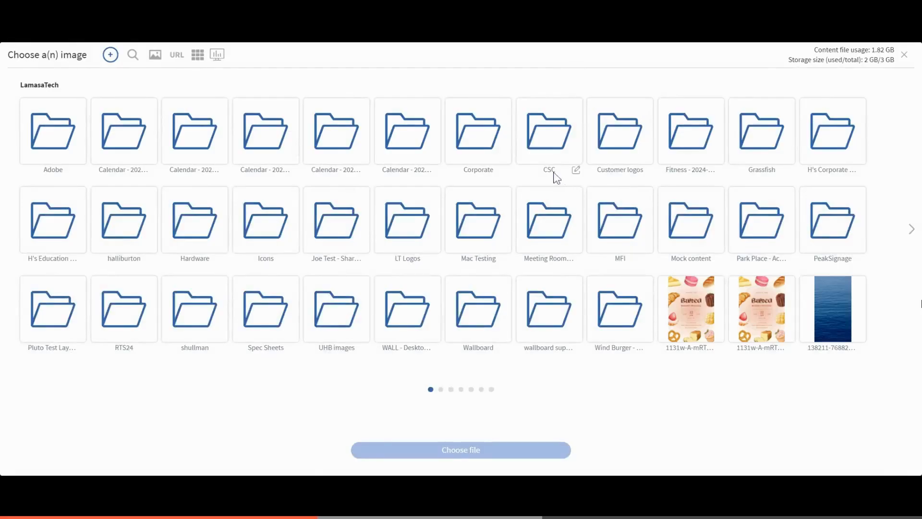
{"action": "left_click", "coordinate": [477, 142]}
{"action": "double_click", "coordinate": [477, 142]}
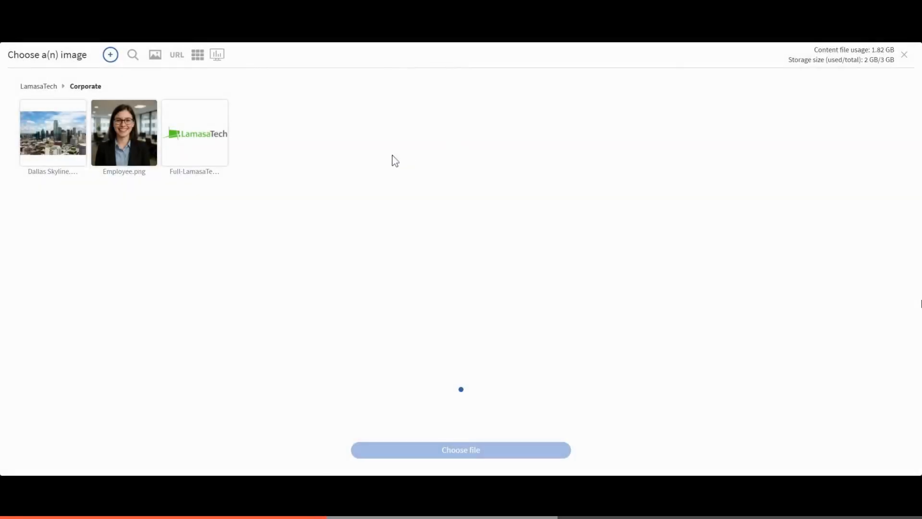
{"action": "left_click", "coordinate": [111, 55]}
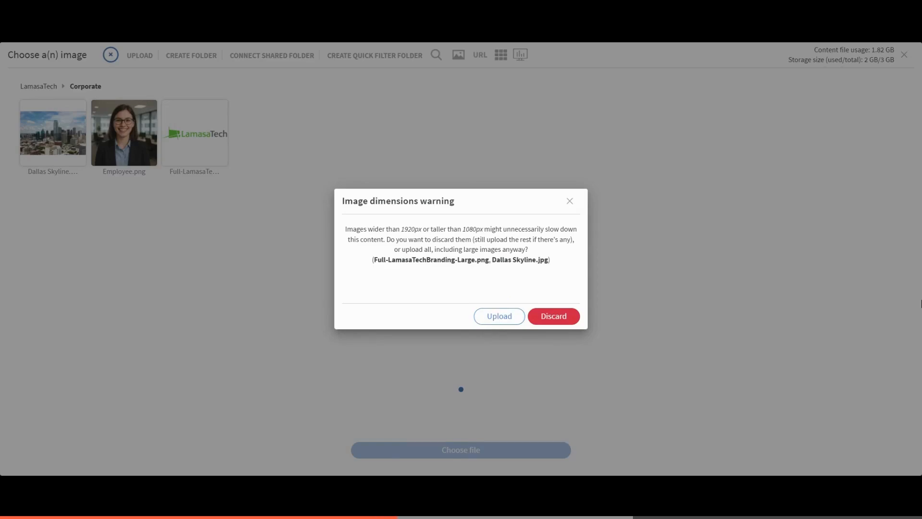
{"action": "left_click", "coordinate": [494, 318]}
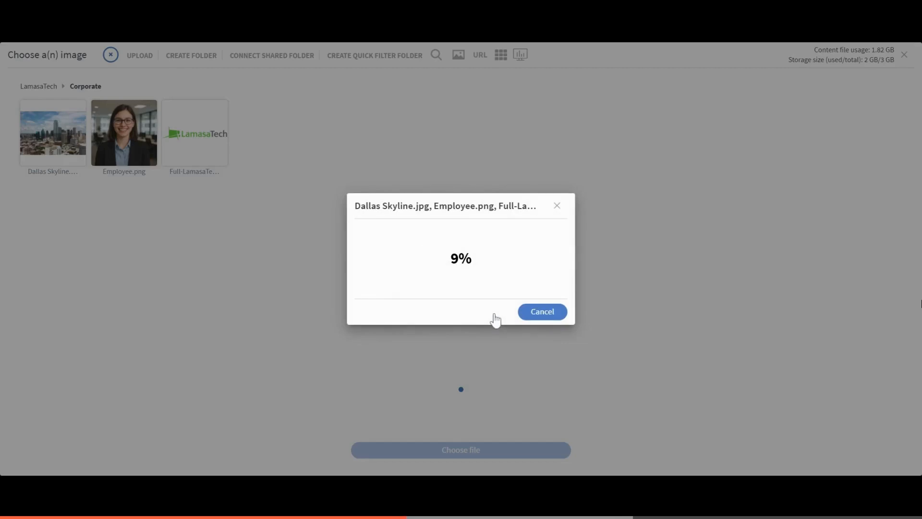
{"action": "left_click", "coordinate": [541, 320]}
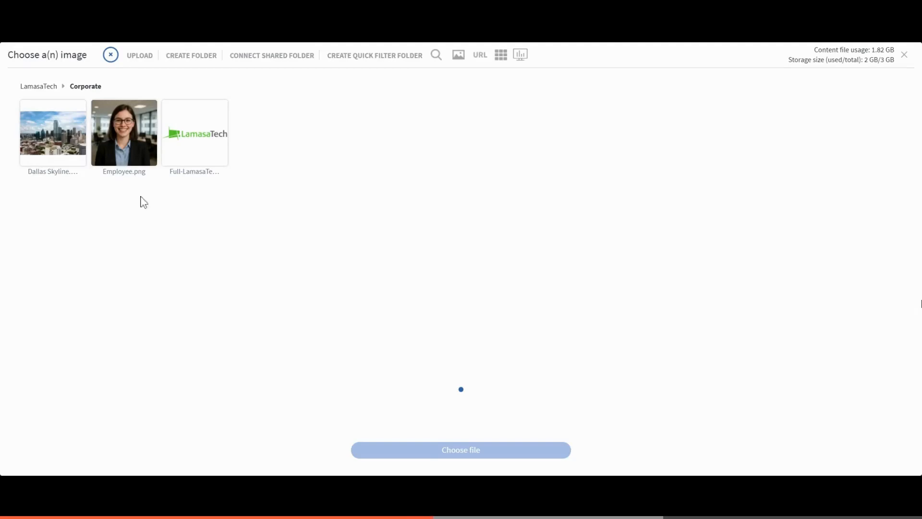
Choose only Dallas Skyline.jpg from the Corporate folder as the slide's background image
{"action": "left_click", "coordinate": [69, 145]}
{"action": "left_click", "coordinate": [124, 139]}
{"action": "left_click", "coordinate": [202, 139]}
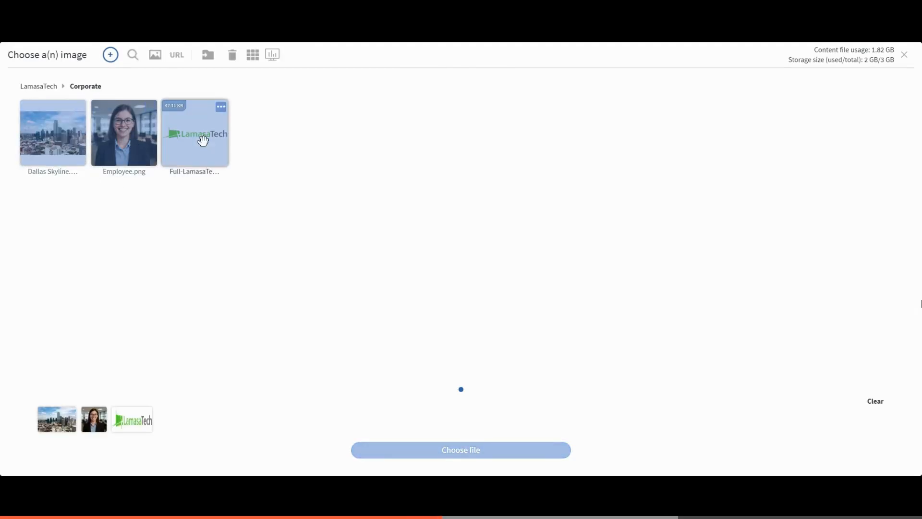
{"action": "left_click", "coordinate": [101, 412]}
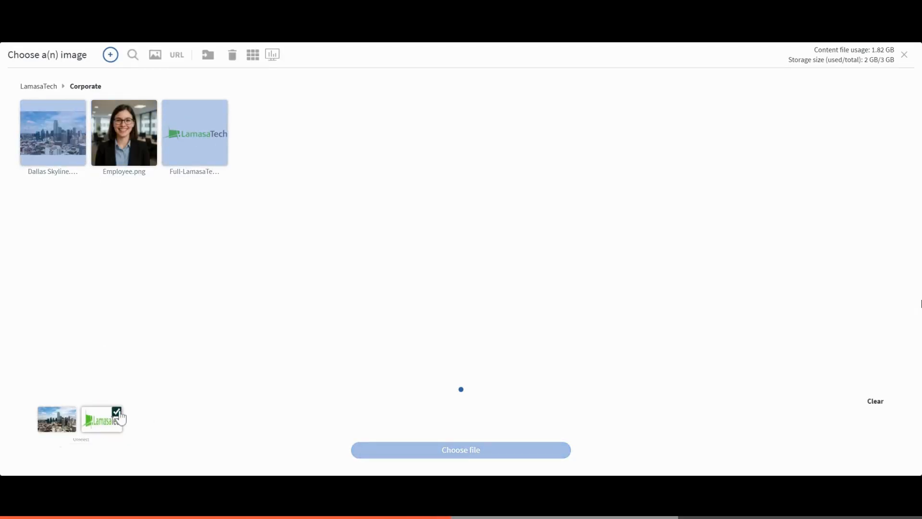
{"action": "left_click", "coordinate": [120, 411]}
{"action": "left_click", "coordinate": [403, 457]}
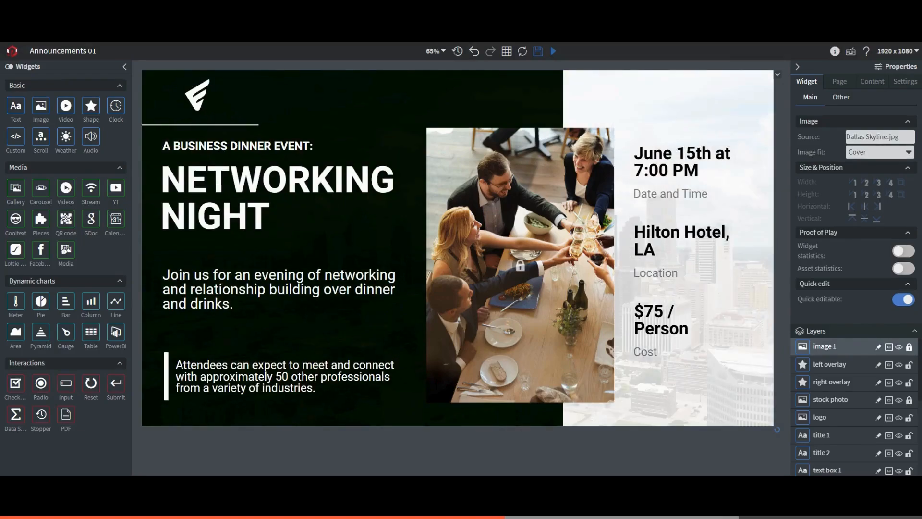
Replace the logo with the Full-LamasaTechBranding-Large.png image and enlarge it to fill the space above the white divider line
{"action": "left_click", "coordinate": [201, 99]}
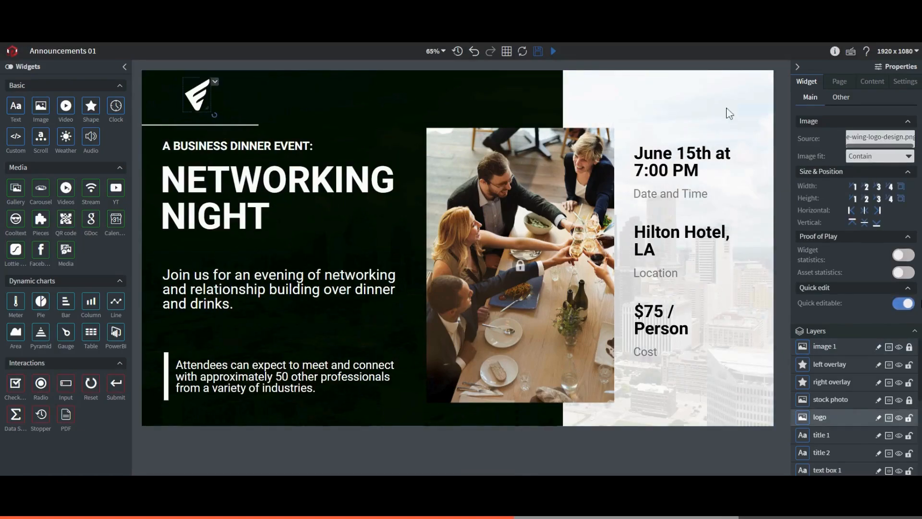
{"action": "left_click", "coordinate": [865, 137]}
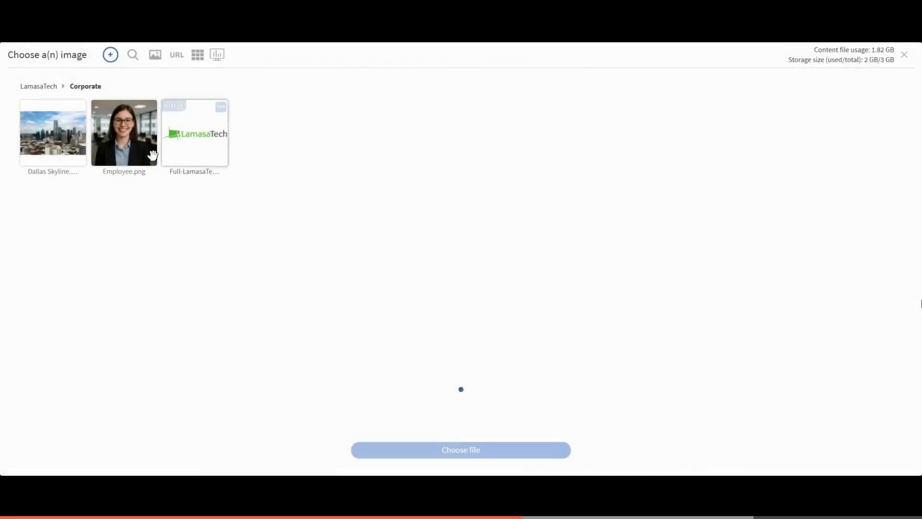
{"action": "left_click", "coordinate": [194, 133]}
{"action": "left_click", "coordinate": [410, 450]}
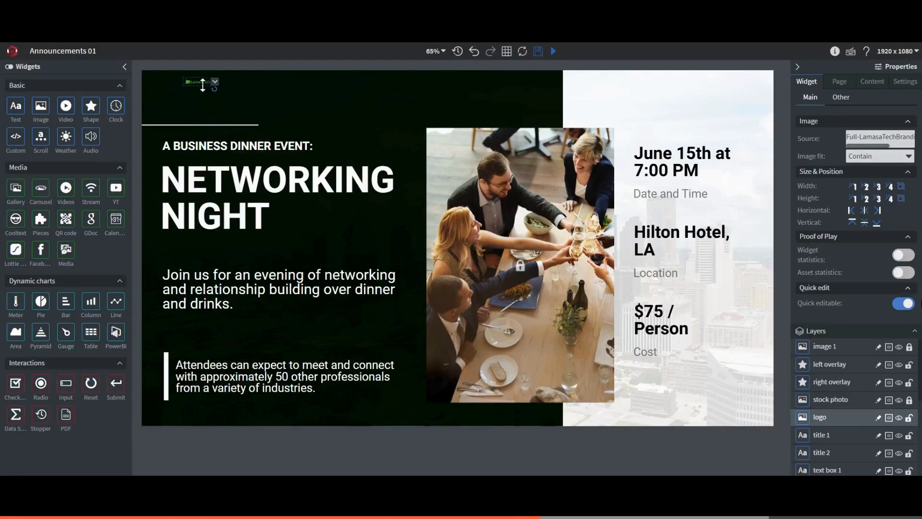
{"action": "left_click_drag", "start_coordinate": [206, 86], "coordinate": [244, 110]}
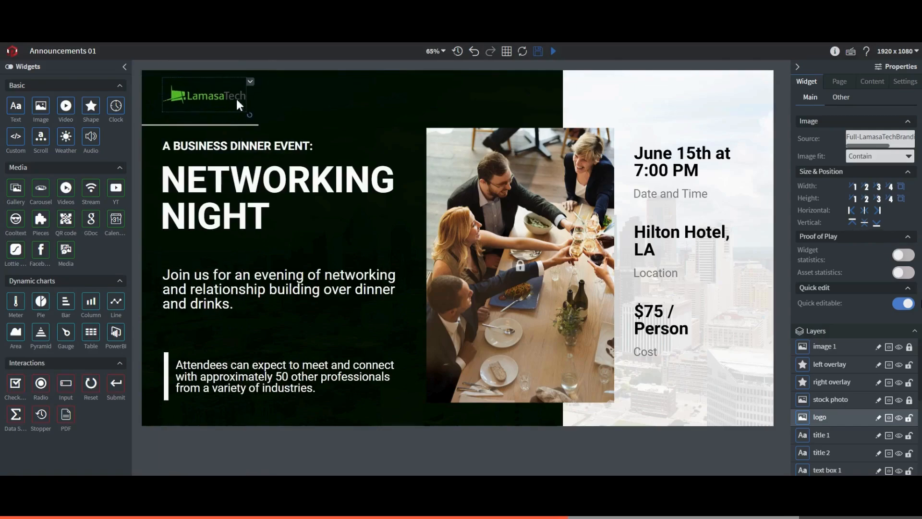
{"action": "left_click", "coordinate": [308, 107]}
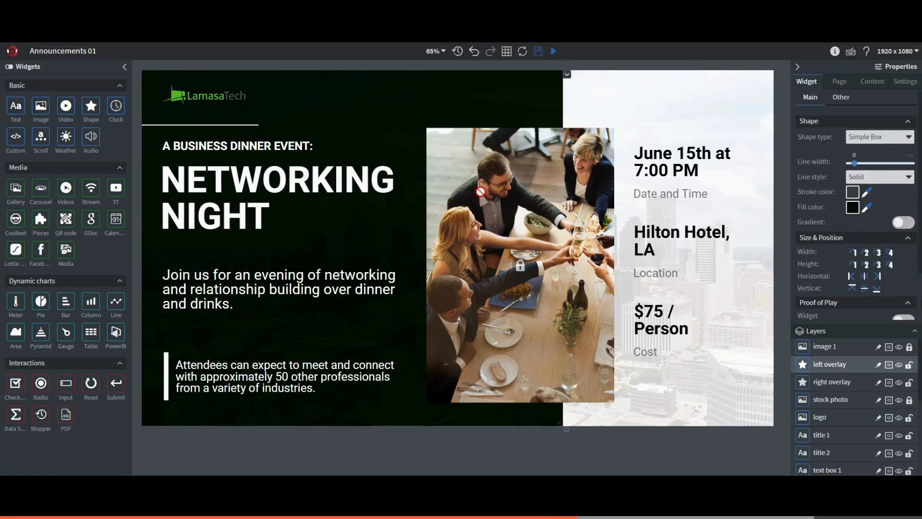
Replace the stock photo layer's image with Employee.png from the Corporate folder
{"action": "left_click", "coordinate": [831, 399]}
{"action": "left_click", "coordinate": [864, 137]}
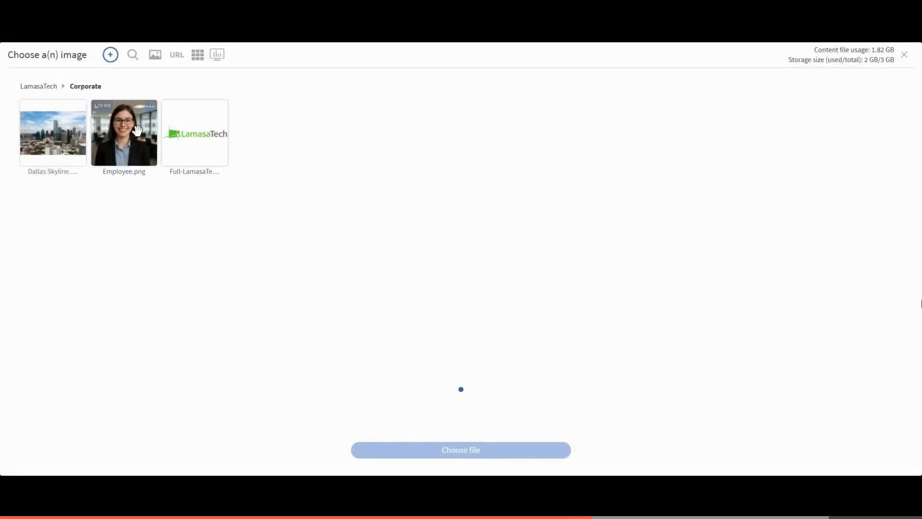
{"action": "left_click", "coordinate": [137, 130]}
{"action": "left_click", "coordinate": [422, 450]}
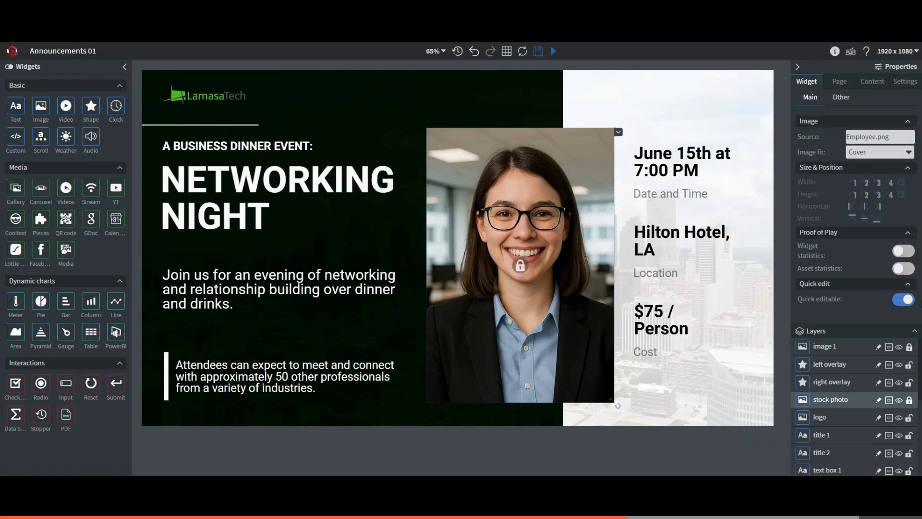
Change the title 1 text above the Networking Night heading to "Guest Speaker"
{"action": "left_click", "coordinate": [281, 146]}
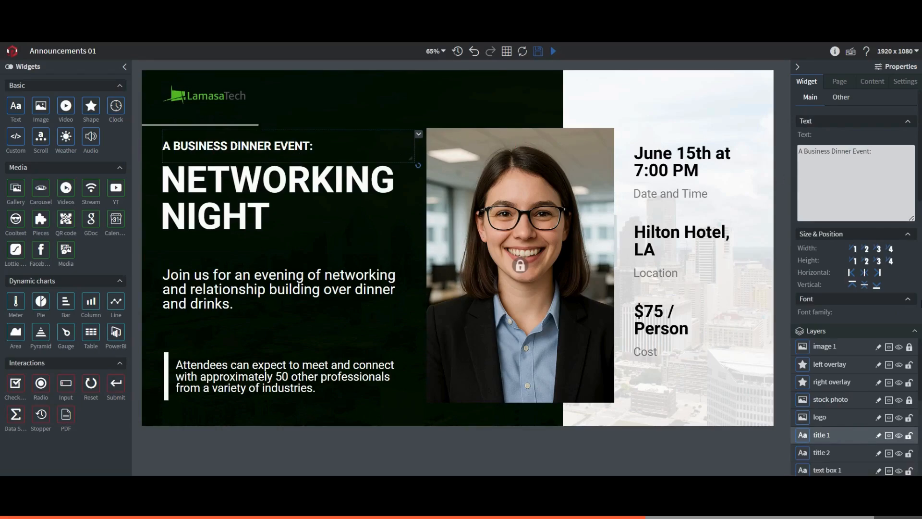
{"action": "triple_click", "coordinate": [835, 151]}
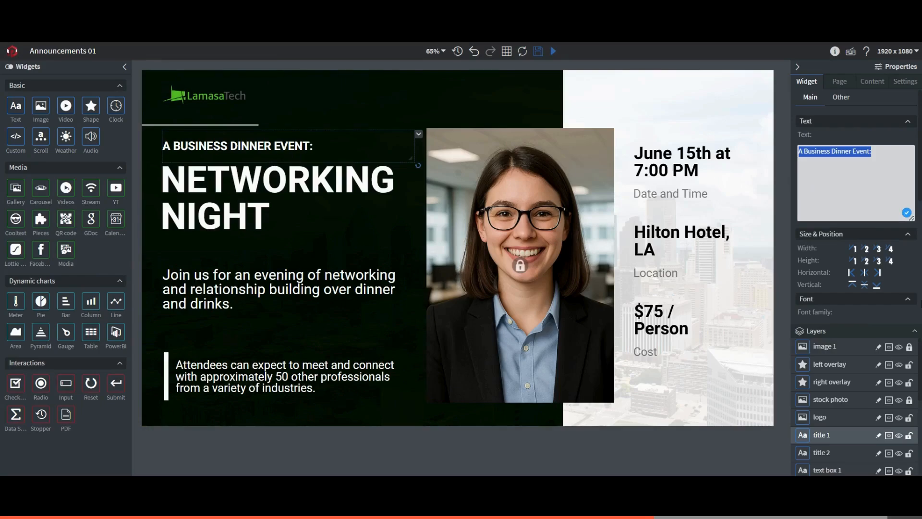
{"action": "type", "text": "Guest S"}
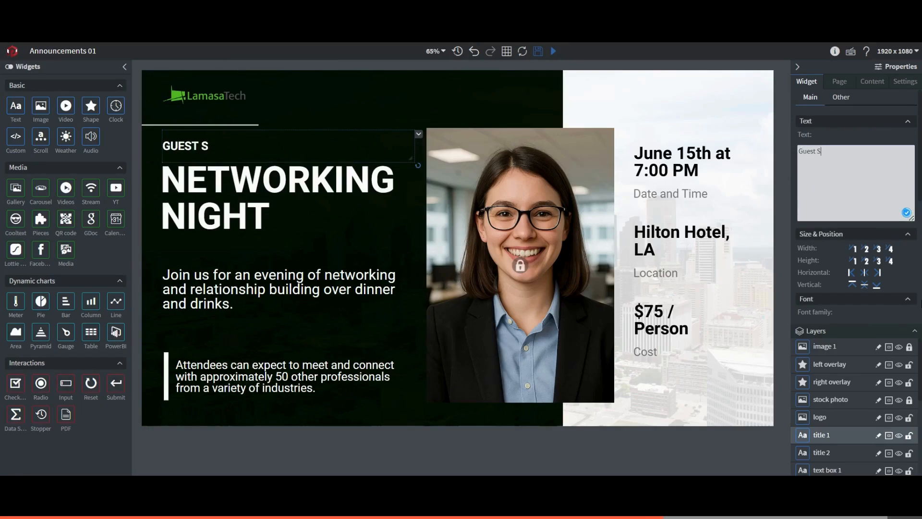
{"action": "type", "text": "peaker"}
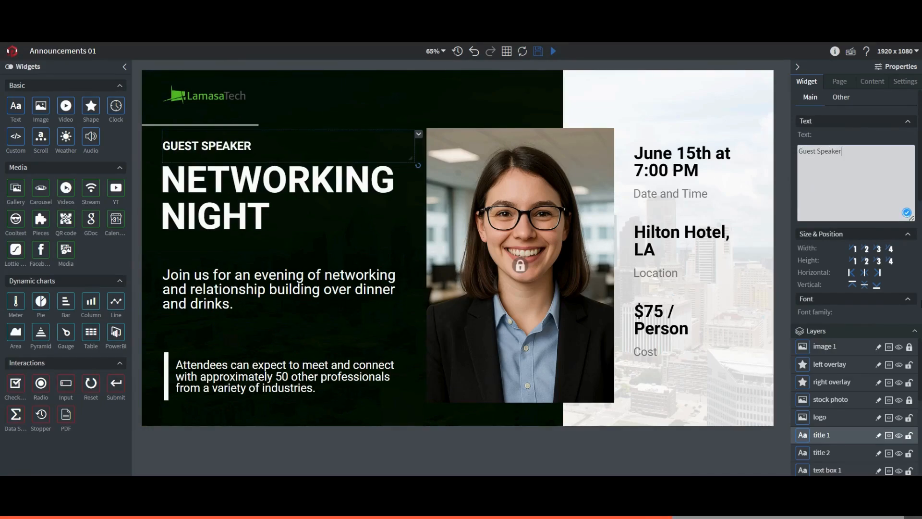
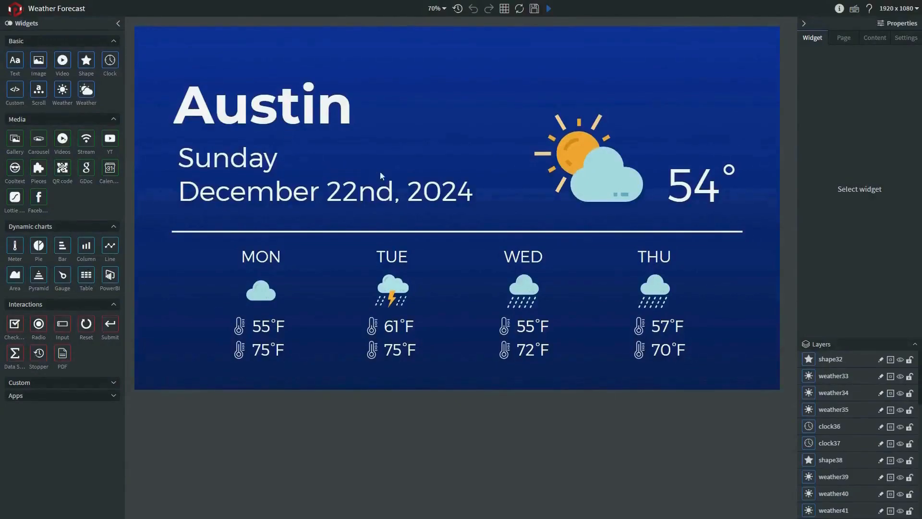
Change the icon set of the large current-weather icon to Colorful - 3D 8
{"action": "left_click", "coordinate": [559, 145]}
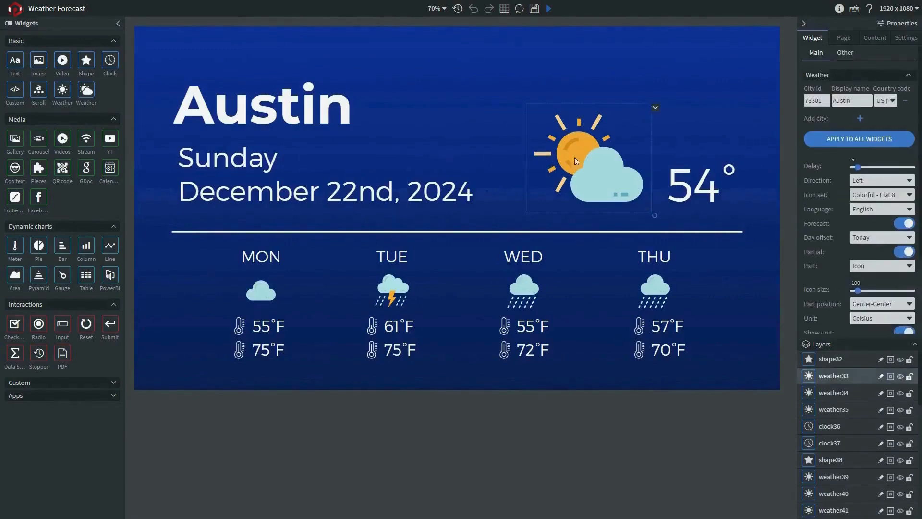
{"action": "left_click", "coordinate": [889, 195]}
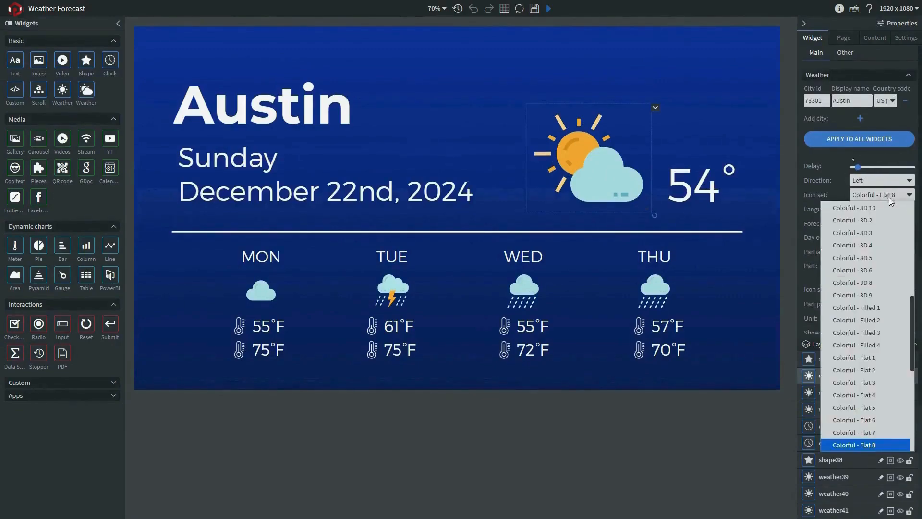
{"action": "left_click", "coordinate": [887, 282]}
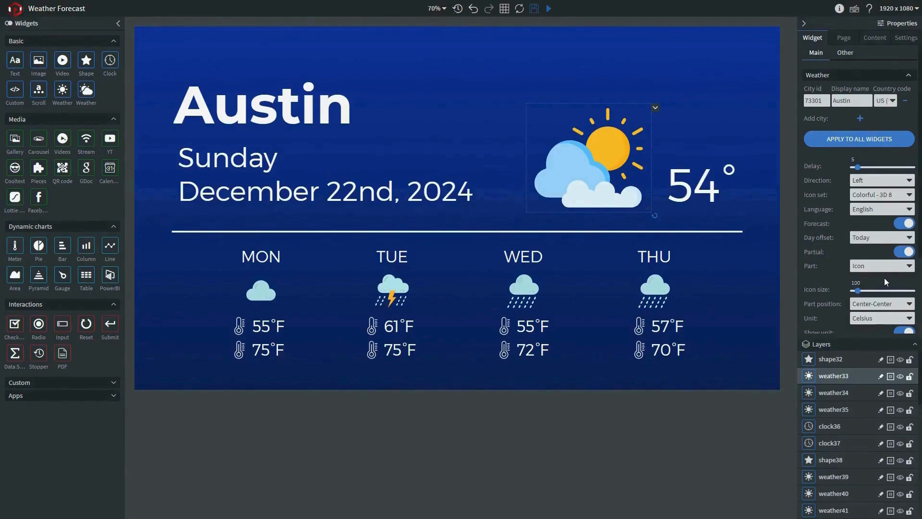
Set the weather widget's city ID to 75219, display name to Dallas and country code to US_TX (United States, Texas)
{"action": "double_click", "coordinate": [822, 99]}
{"action": "type", "text": "75219"}
{"action": "double_click", "coordinate": [853, 101]}
{"action": "type", "text": "Dallas"}
{"action": "left_click", "coordinate": [891, 102]}
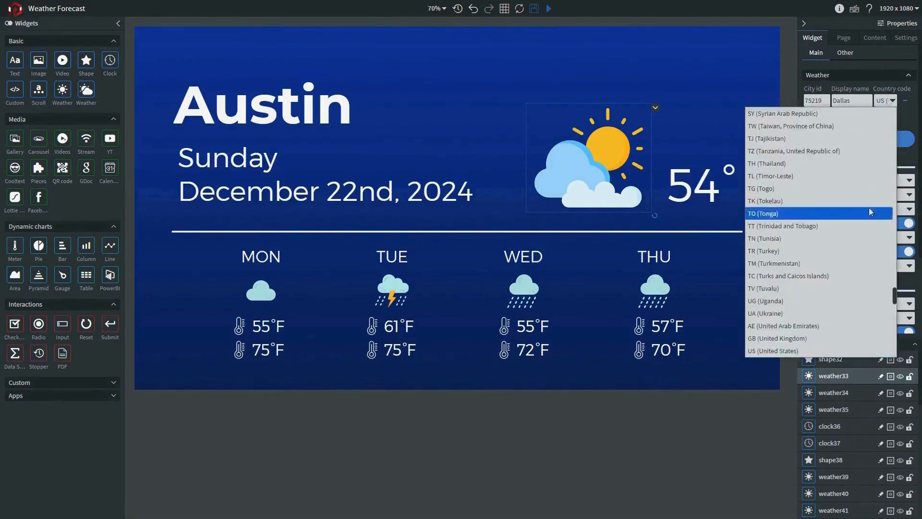
{"action": "scroll", "coordinate": [868, 233], "scroll_direction": "down", "scroll_amount": 10}
{"action": "scroll", "coordinate": [870, 266], "scroll_direction": "down", "scroll_amount": 3}
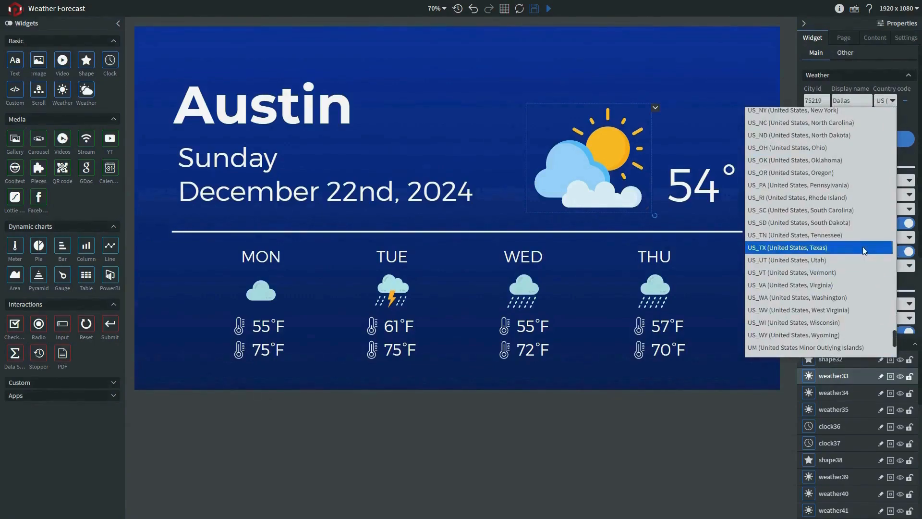
{"action": "left_click", "coordinate": [863, 248]}
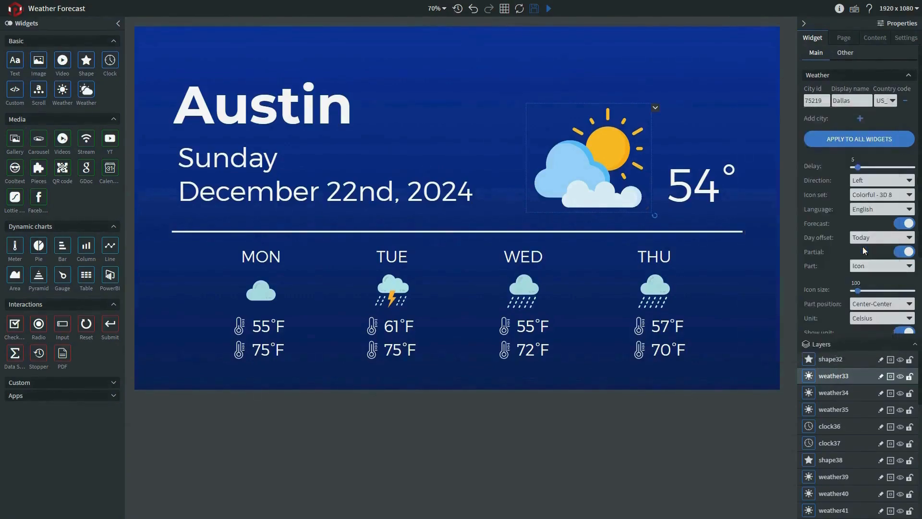
Apply the weather icon widget's city list to all other weather widgets on the page
{"action": "left_click", "coordinate": [890, 141]}
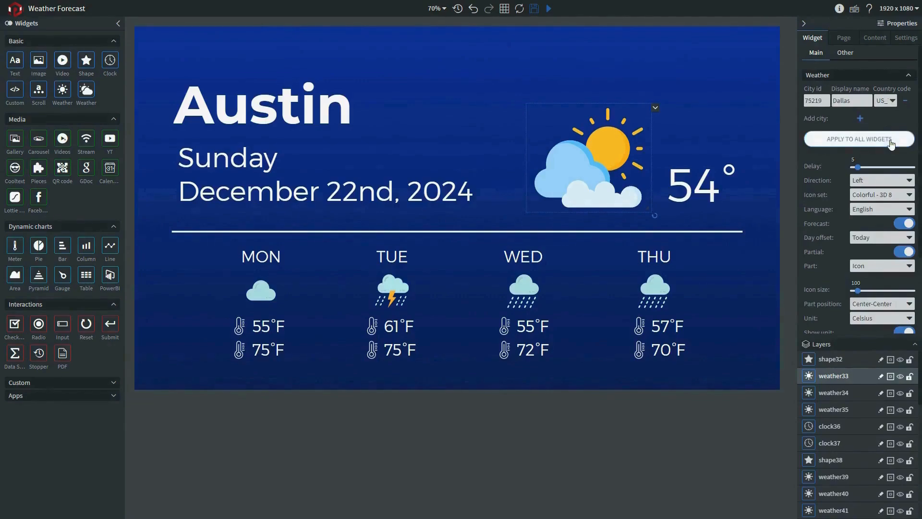
{"action": "left_click", "coordinate": [890, 140]}
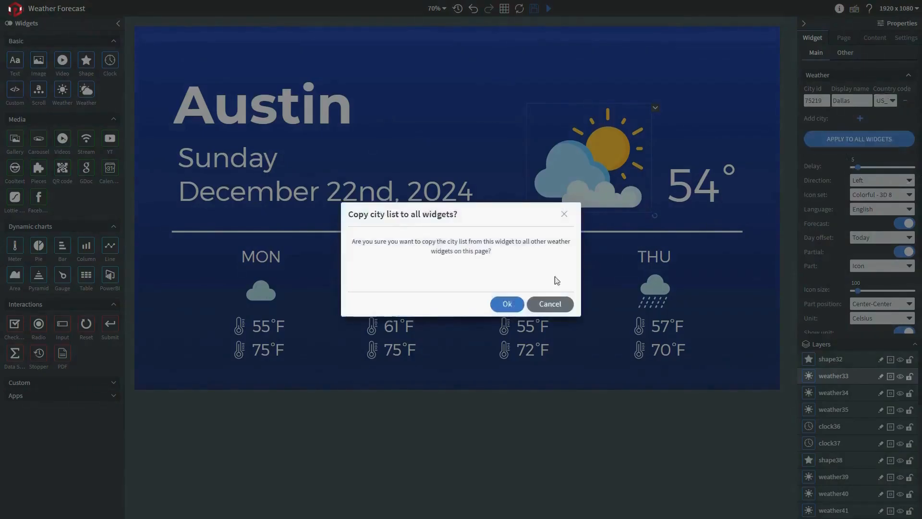
{"action": "left_click", "coordinate": [517, 304]}
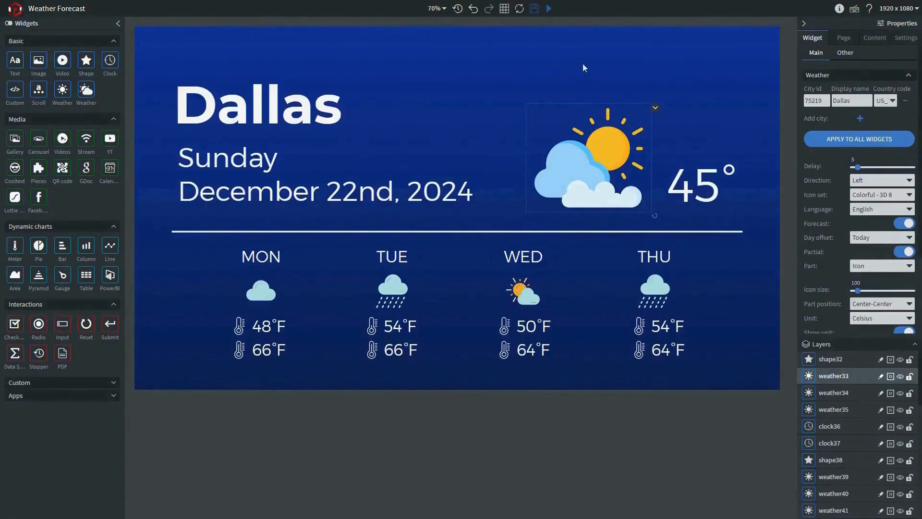
Set the background shape's first fill color to the recently used dark red rgb(122, 21, 27)
{"action": "left_click", "coordinate": [594, 61]}
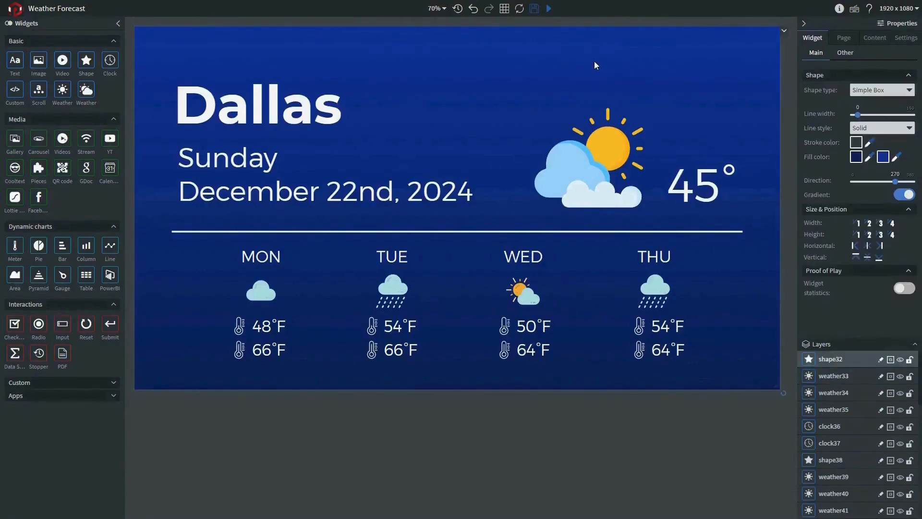
{"action": "left_click", "coordinate": [856, 157]}
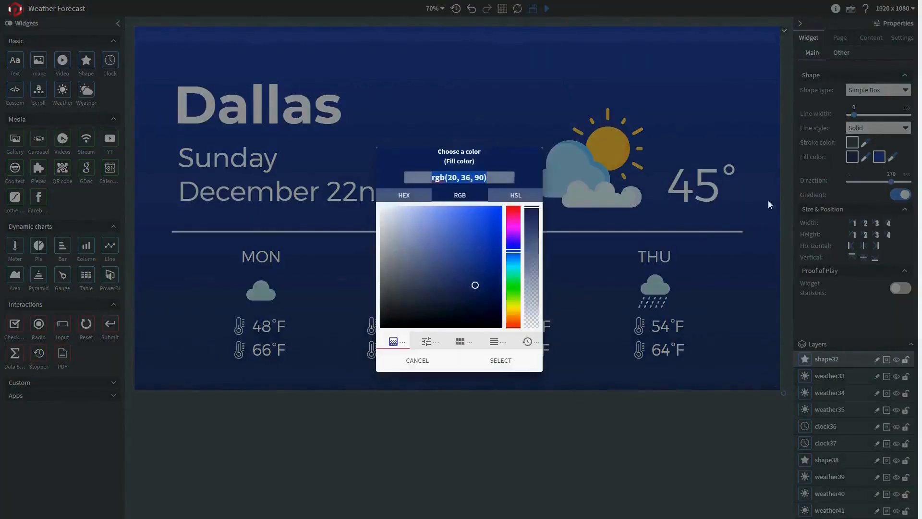
{"action": "left_click", "coordinate": [528, 342]}
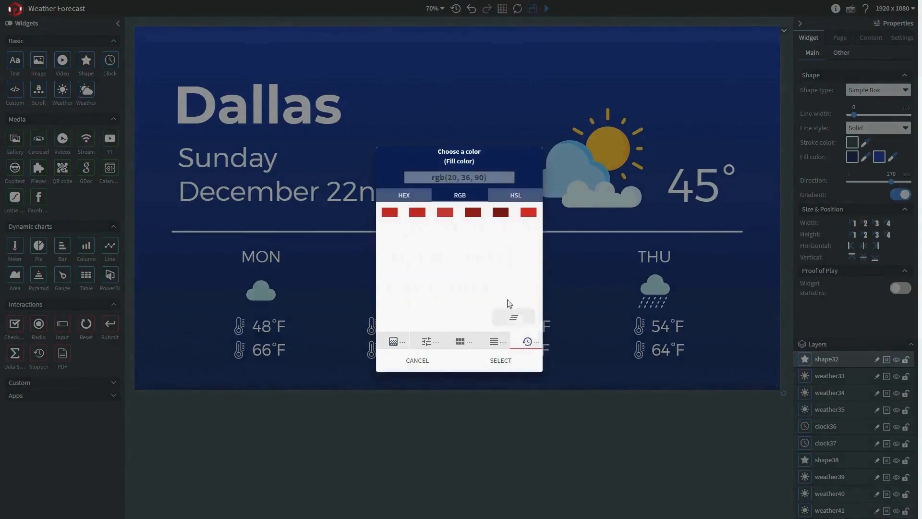
{"action": "left_click", "coordinate": [501, 215]}
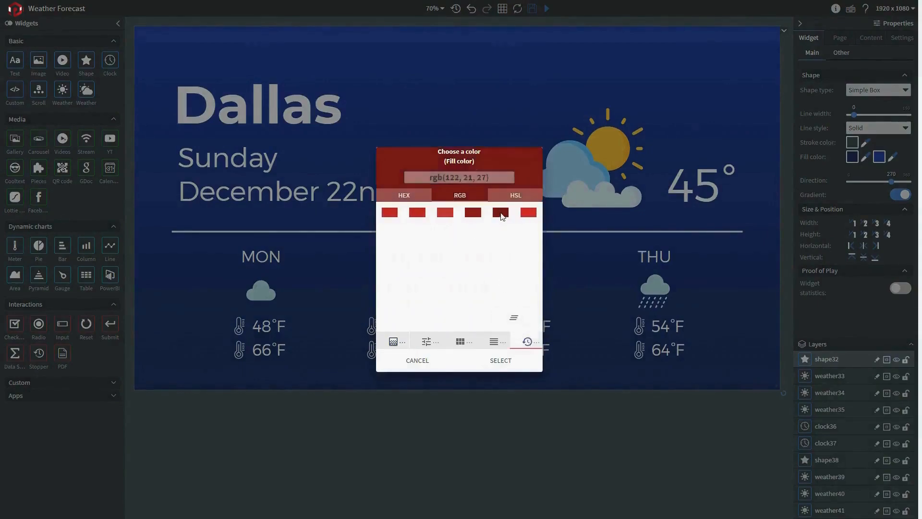
{"action": "left_click", "coordinate": [501, 361]}
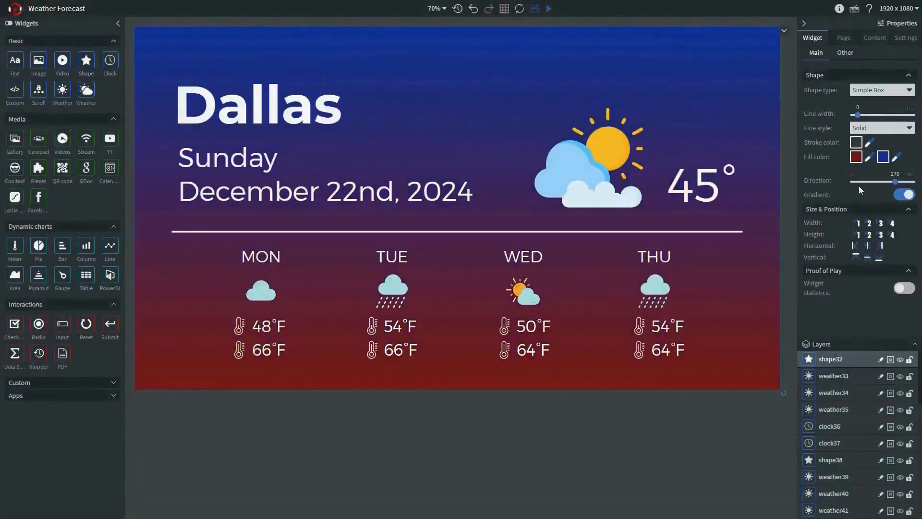
Set the background shape's gradient color to the recent red rgb(209, 32, 44) and the gradient direction to 0
{"action": "left_click", "coordinate": [883, 159]}
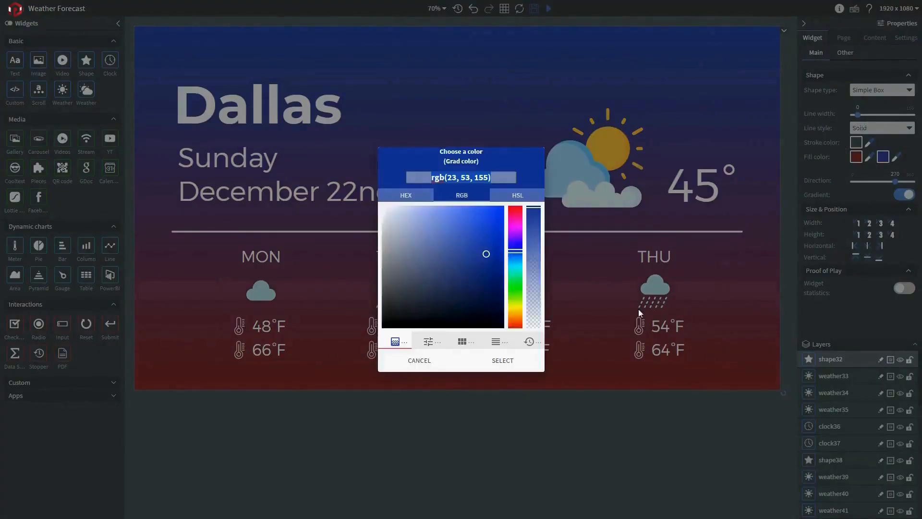
{"action": "left_click", "coordinate": [532, 342]}
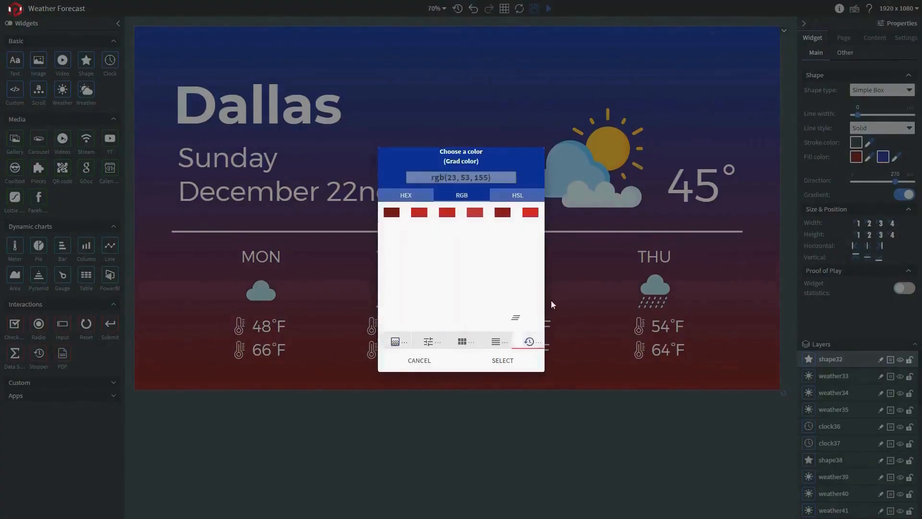
{"action": "left_click", "coordinate": [530, 212]}
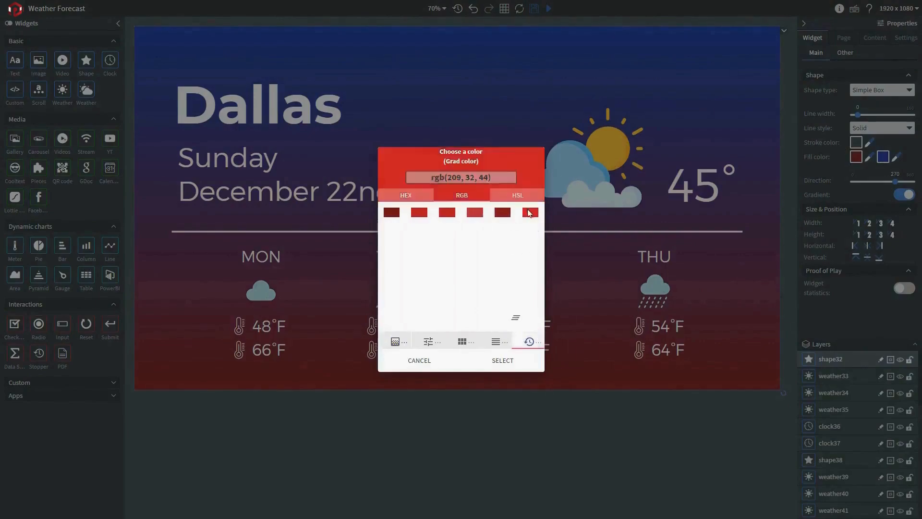
{"action": "left_click", "coordinate": [503, 362]}
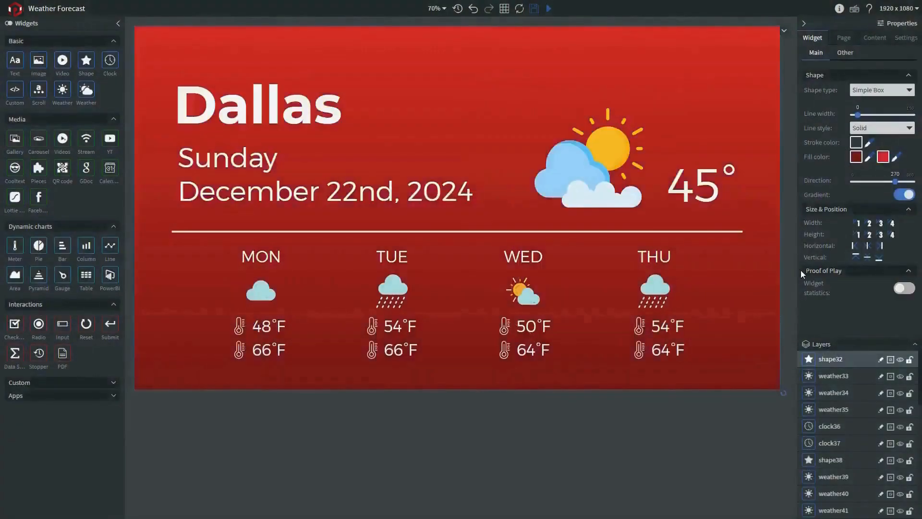
{"action": "left_click_drag", "start_coordinate": [896, 182], "coordinate": [848, 183]}
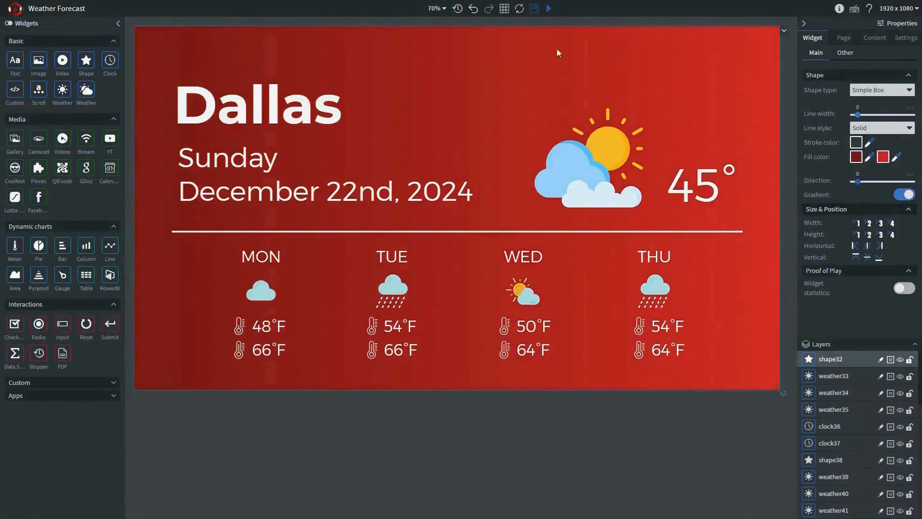
Save the Weather Forecast slide, return to the dashboard and open the Welcome slide in the designer
{"action": "left_click", "coordinate": [535, 9]}
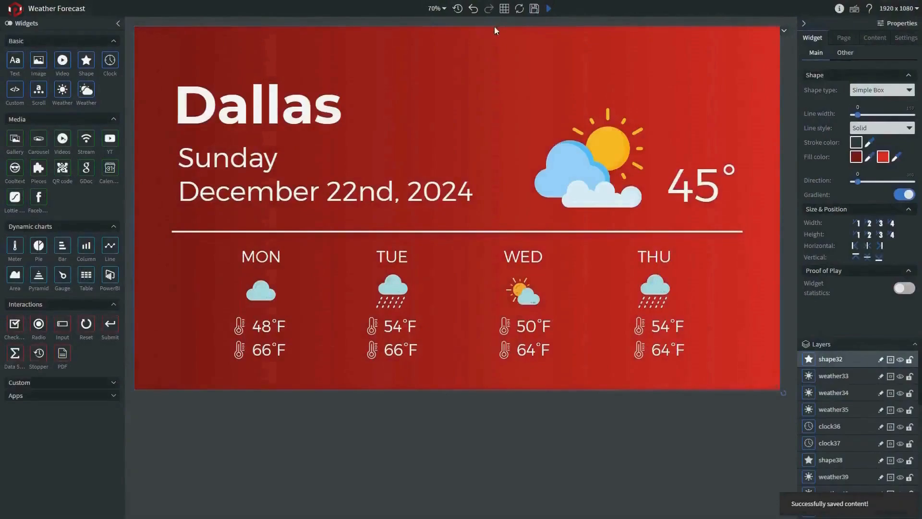
{"action": "left_click", "coordinate": [18, 14]}
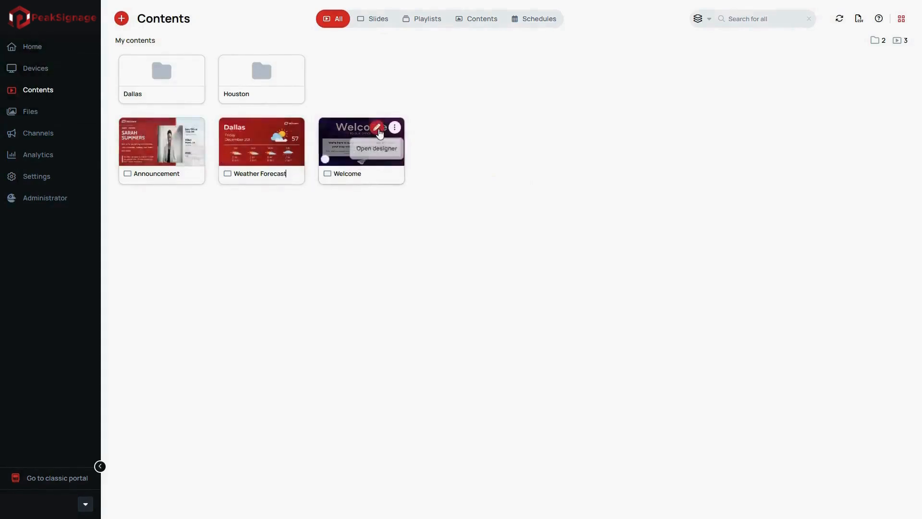
{"action": "left_click", "coordinate": [378, 128]}
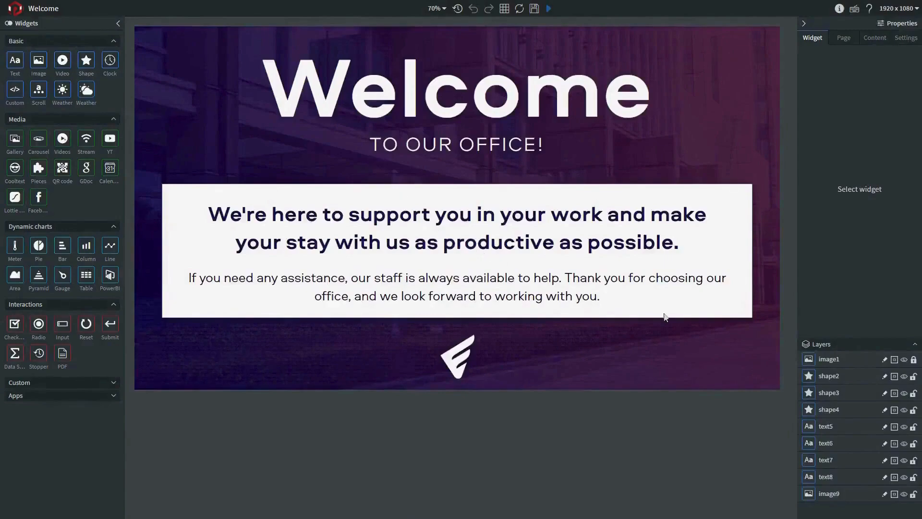
Replace the image1 background layer's source with Dallas Skyline.jpg
{"action": "left_click", "coordinate": [822, 360]}
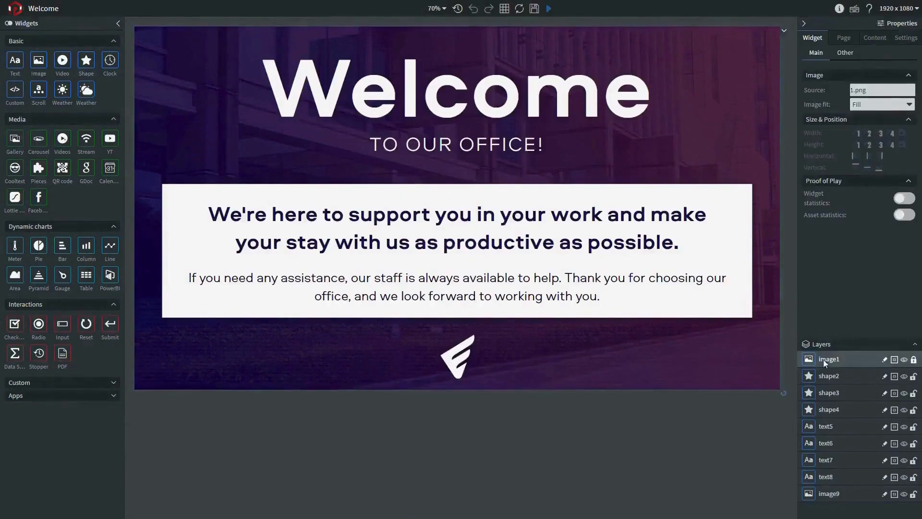
{"action": "left_click", "coordinate": [877, 90]}
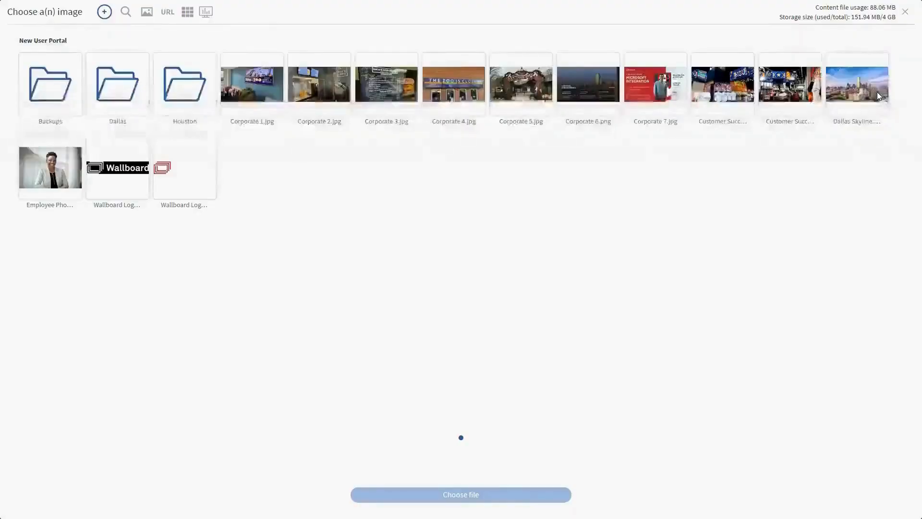
{"action": "left_click", "coordinate": [845, 112]}
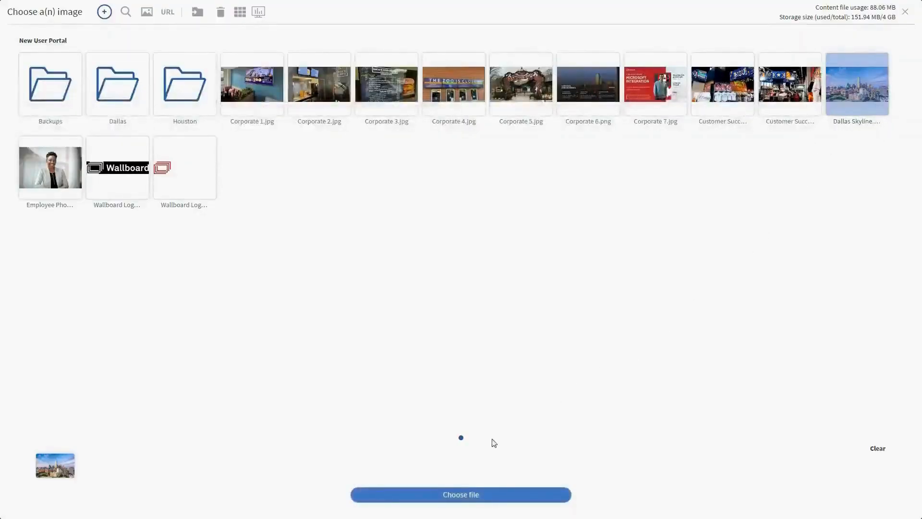
{"action": "left_click", "coordinate": [461, 498]}
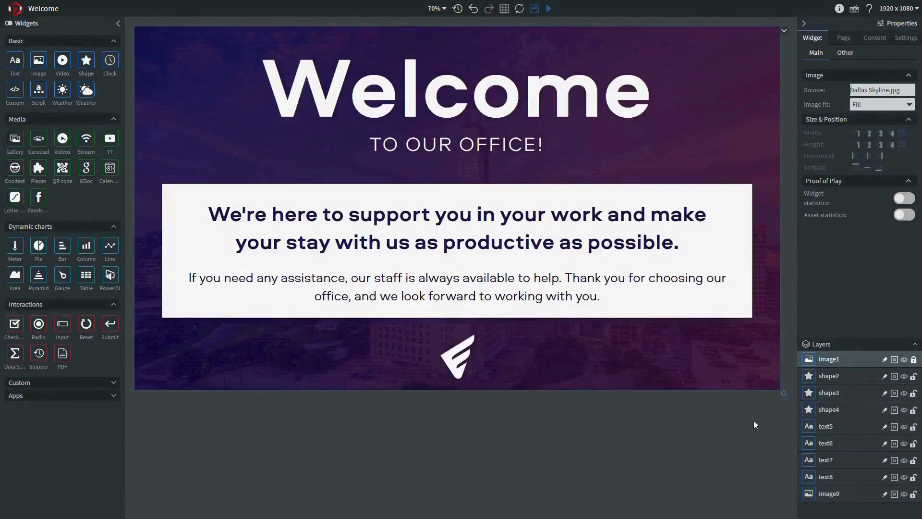
Toggle the visibility of the shape2 gradient overlay to check its effect, and delete that layer
{"action": "left_click", "coordinate": [850, 376]}
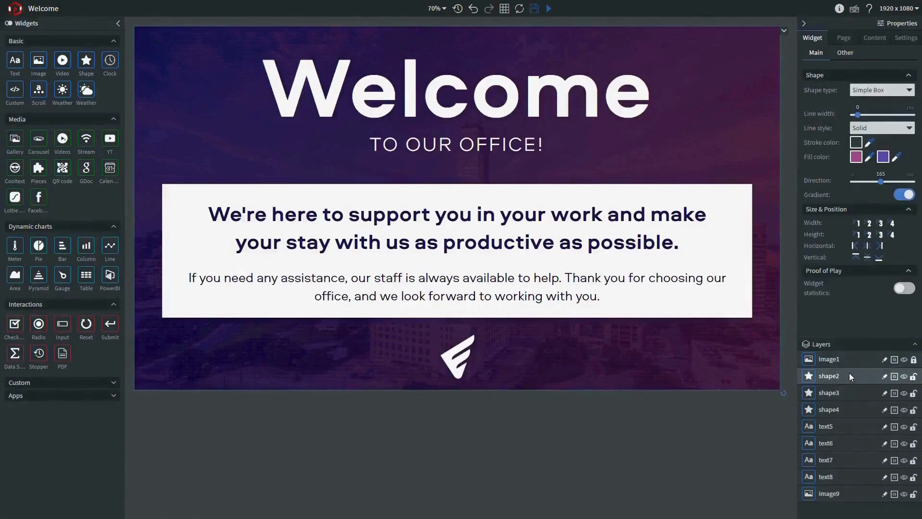
{"action": "left_click", "coordinate": [904, 376]}
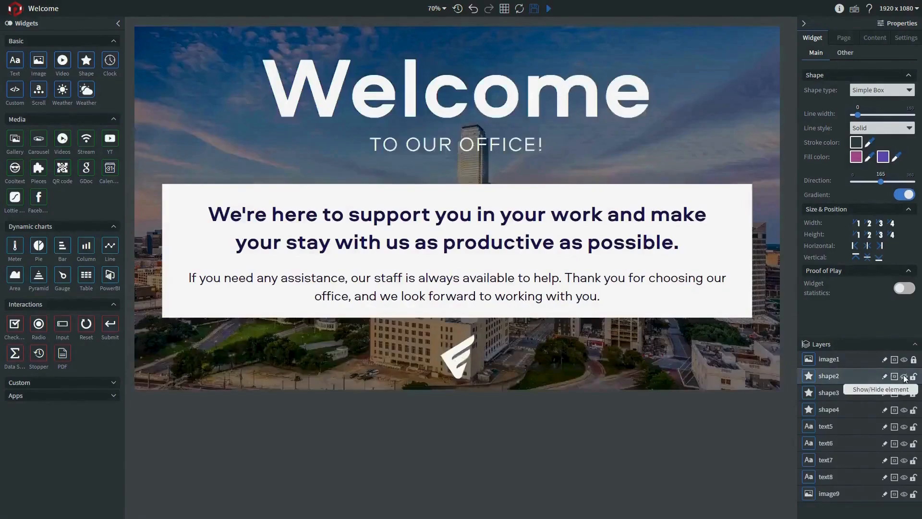
{"action": "left_click", "coordinate": [904, 376]}
{"action": "key", "text": "Delete"}
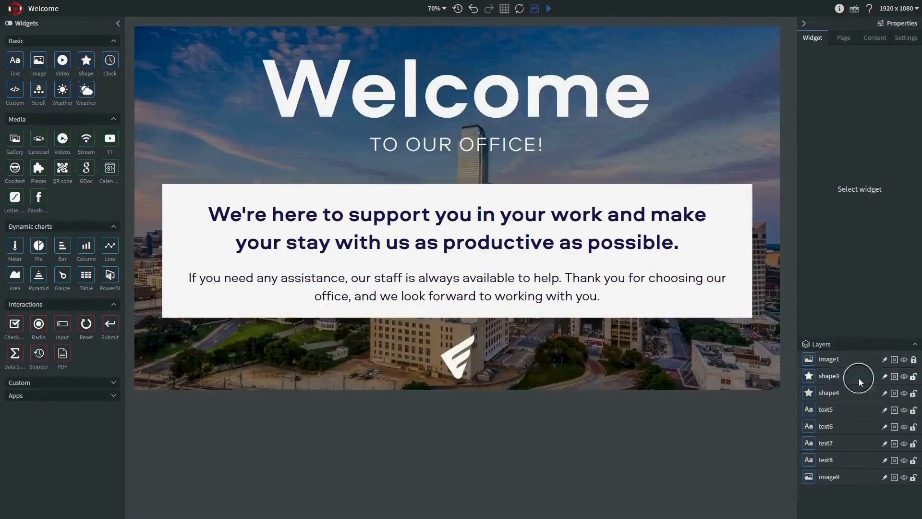
Set the shape3 overlay's fill color to black with 0.71 opacity, rgba(0, 0, 0, 0.71)
{"action": "left_click", "coordinate": [859, 380]}
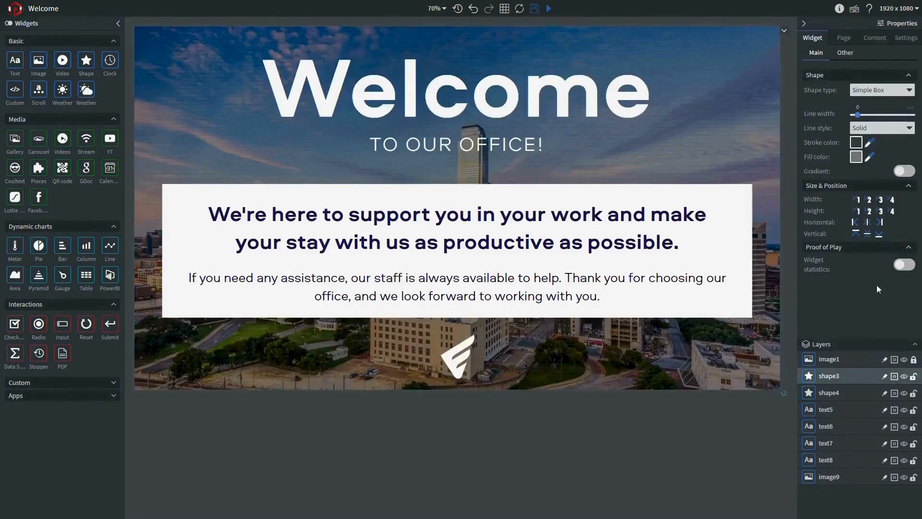
{"action": "left_click", "coordinate": [856, 158]}
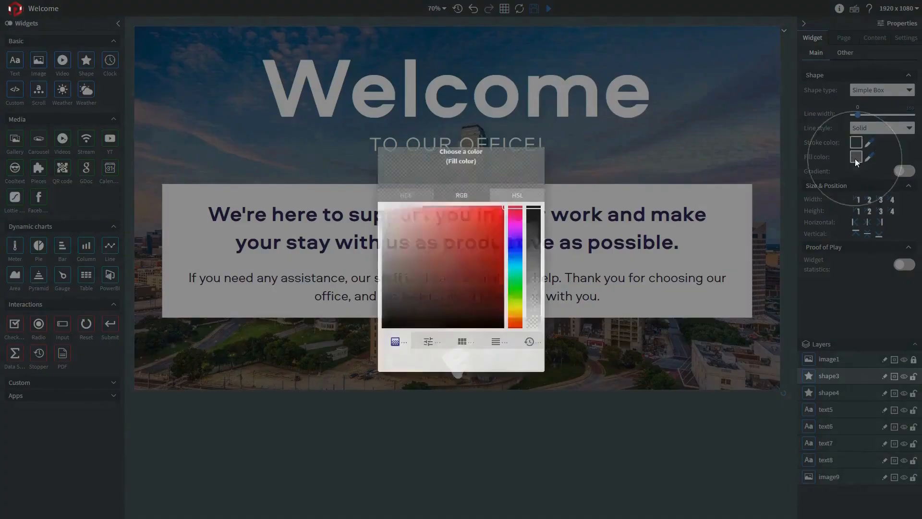
{"action": "left_click_drag", "start_coordinate": [532, 262], "coordinate": [537, 240]}
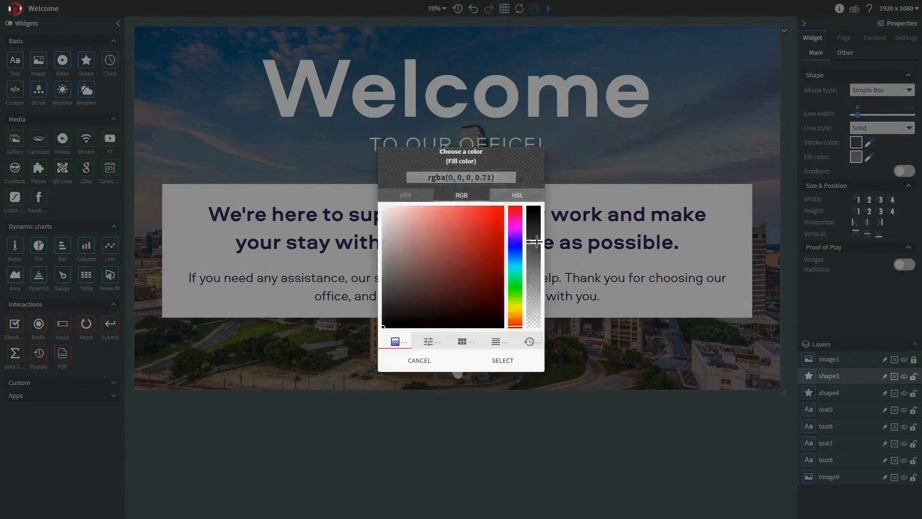
{"action": "left_click", "coordinate": [517, 365]}
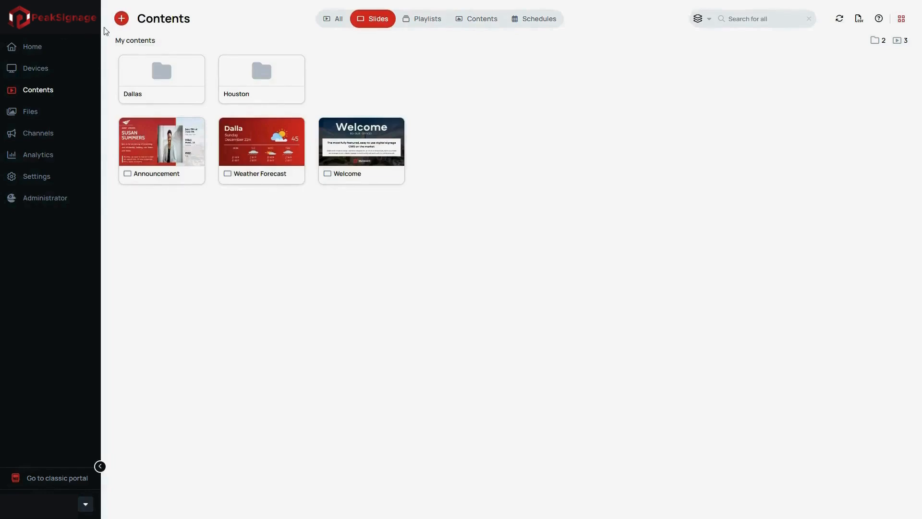
Create a new playlist named Corporate and open it for editing
{"action": "left_click", "coordinate": [120, 24]}
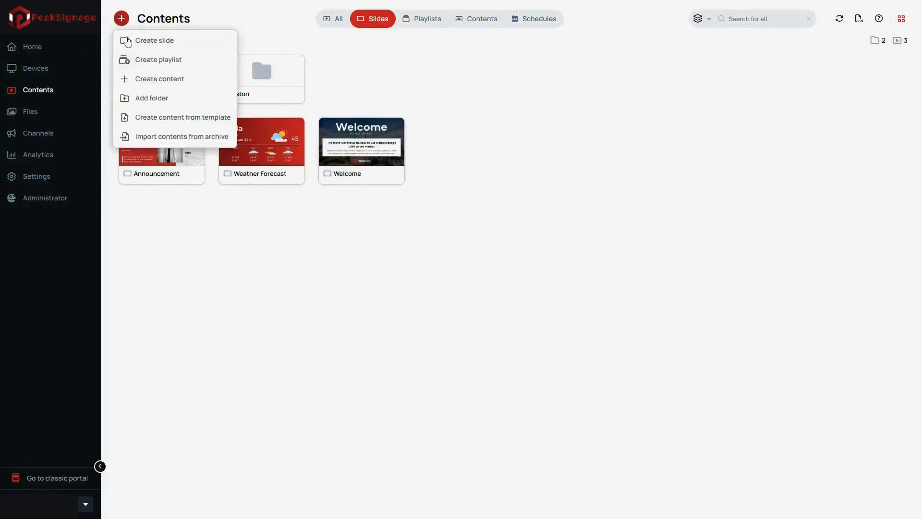
{"action": "left_click", "coordinate": [143, 60]}
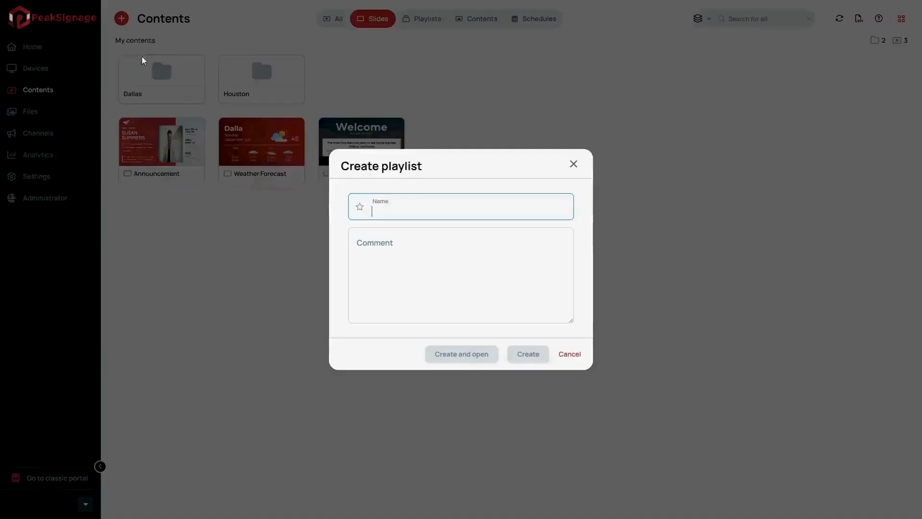
{"action": "left_click", "coordinate": [379, 212]}
{"action": "type", "text": "Corporate"}
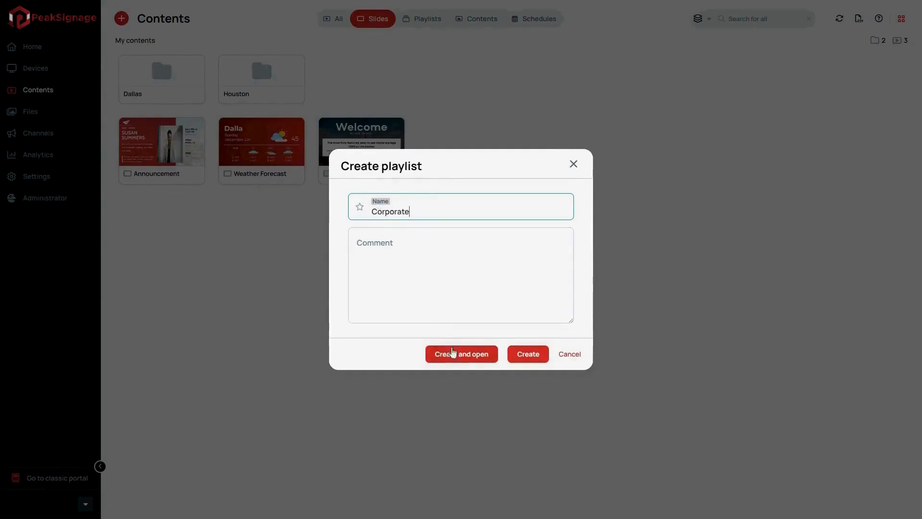
{"action": "left_click", "coordinate": [450, 354]}
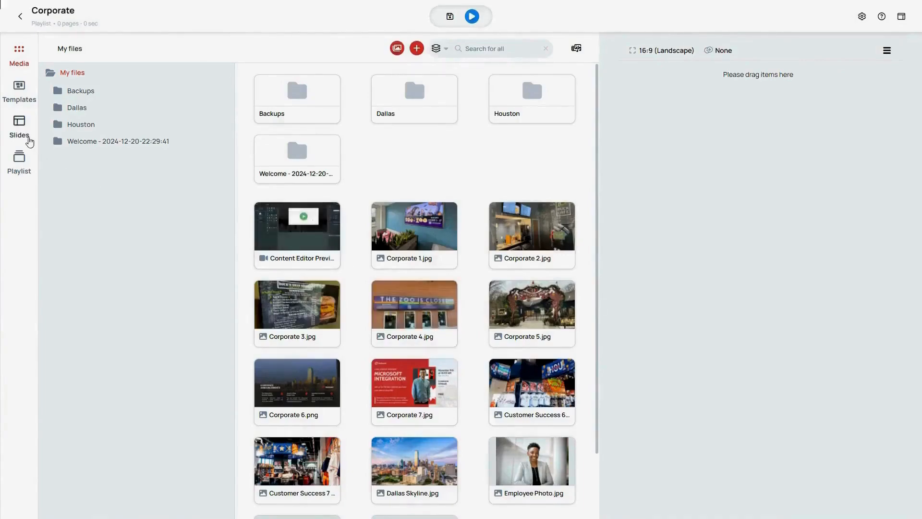
Add the Welcome, Announcement and Weather Forecast slides to the Corporate playlist in that order
{"action": "left_click", "coordinate": [28, 138]}
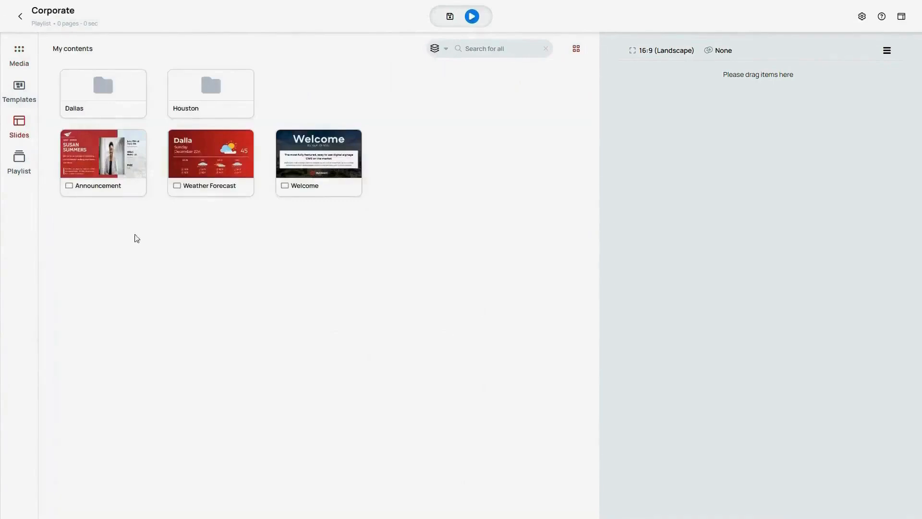
{"action": "left_click_drag", "start_coordinate": [317, 175], "coordinate": [677, 121]}
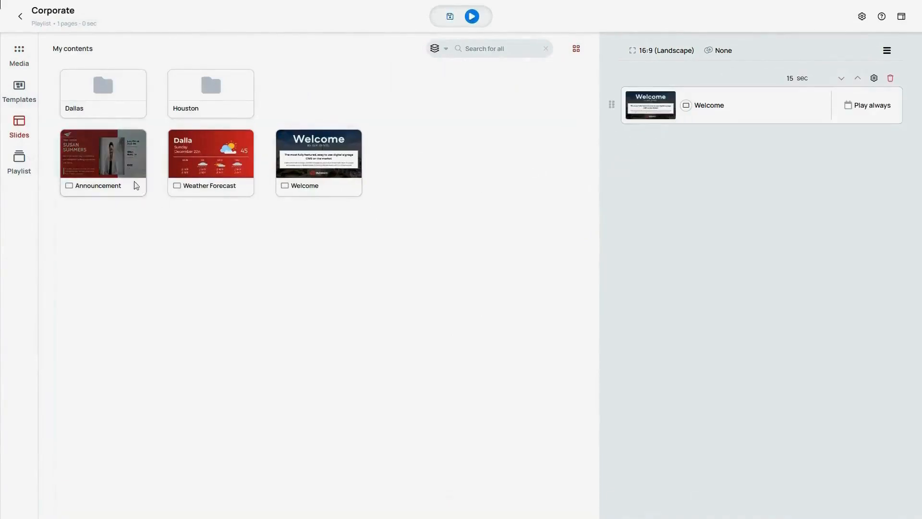
{"action": "left_click_drag", "start_coordinate": [131, 175], "coordinate": [725, 212]}
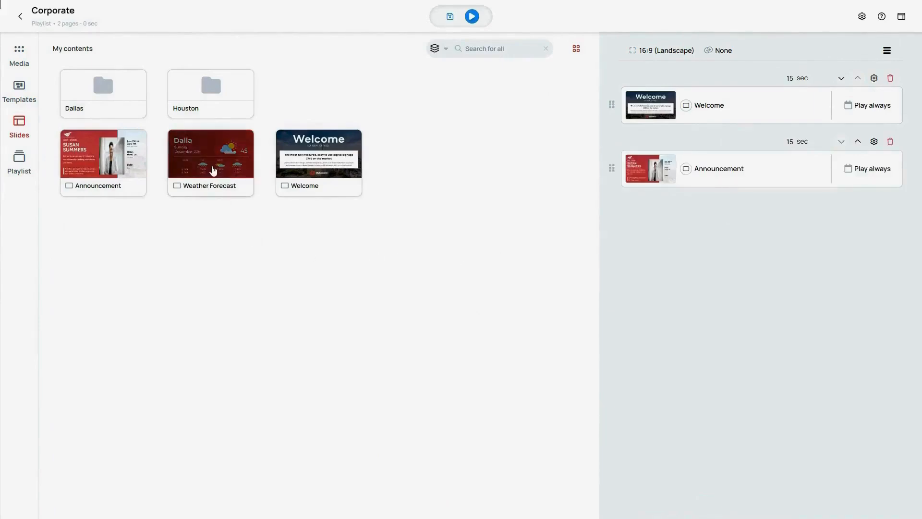
{"action": "left_click_drag", "start_coordinate": [216, 176], "coordinate": [713, 270]}
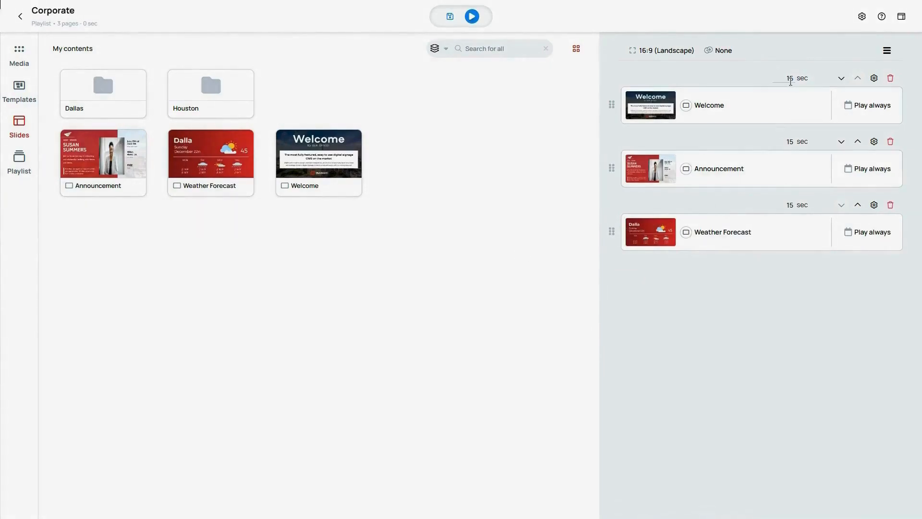
Set the duration of all three playlist slides to 8 seconds each, save the playlist and open its preview
{"action": "left_click", "coordinate": [789, 79]}
{"action": "type", "text": "8"}
{"action": "left_click", "coordinate": [790, 141]}
{"action": "type", "text": "8"}
{"action": "left_click", "coordinate": [791, 204]}
{"action": "type", "text": "8"}
{"action": "left_click", "coordinate": [450, 17]}
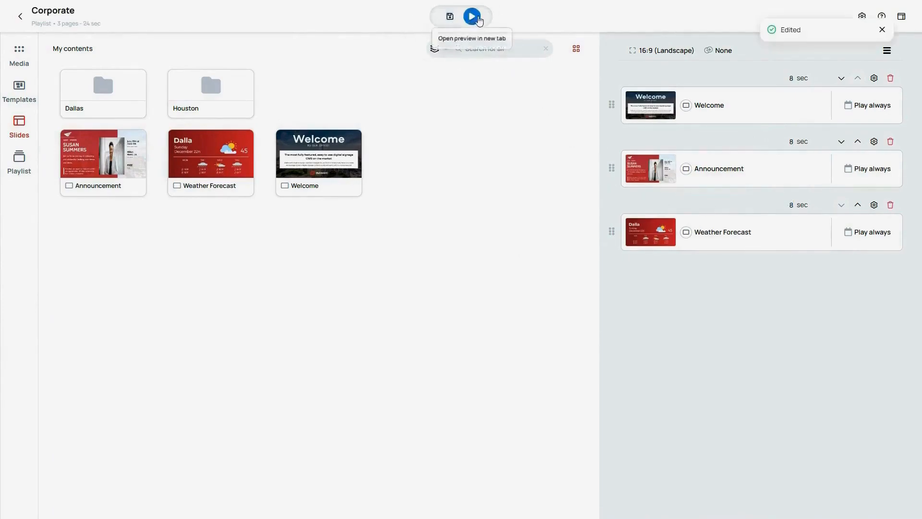
{"action": "left_click", "coordinate": [473, 18]}
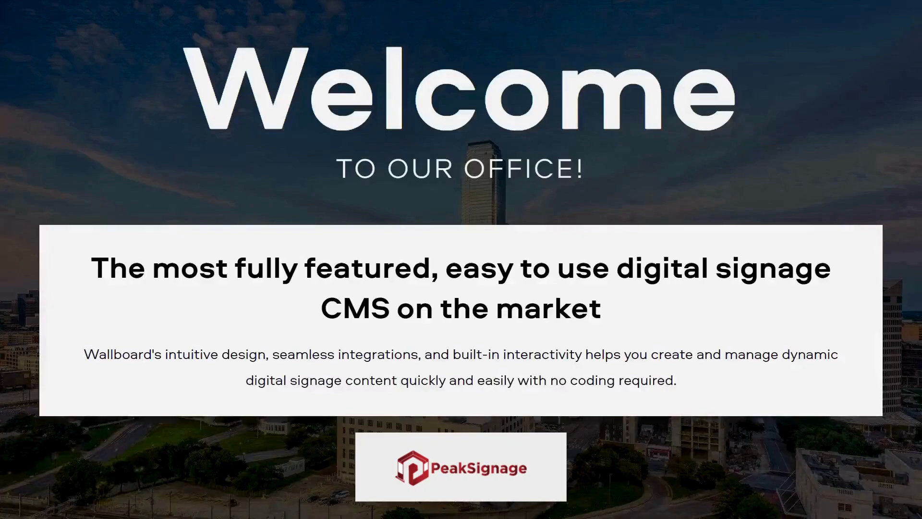